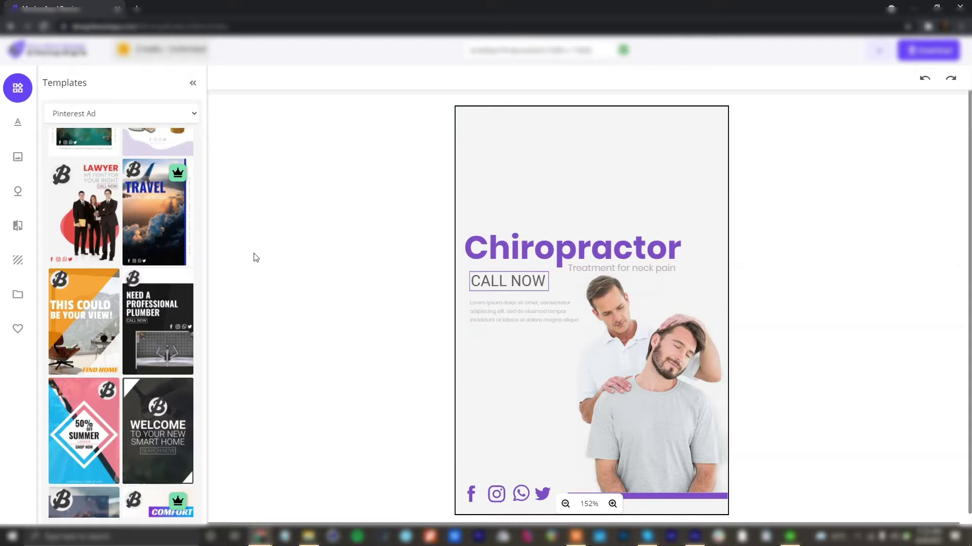
Scroll the DesignBeast editor showing the Chiropractor Pinterest Ad template
scroll(122, 284, "down", 10)
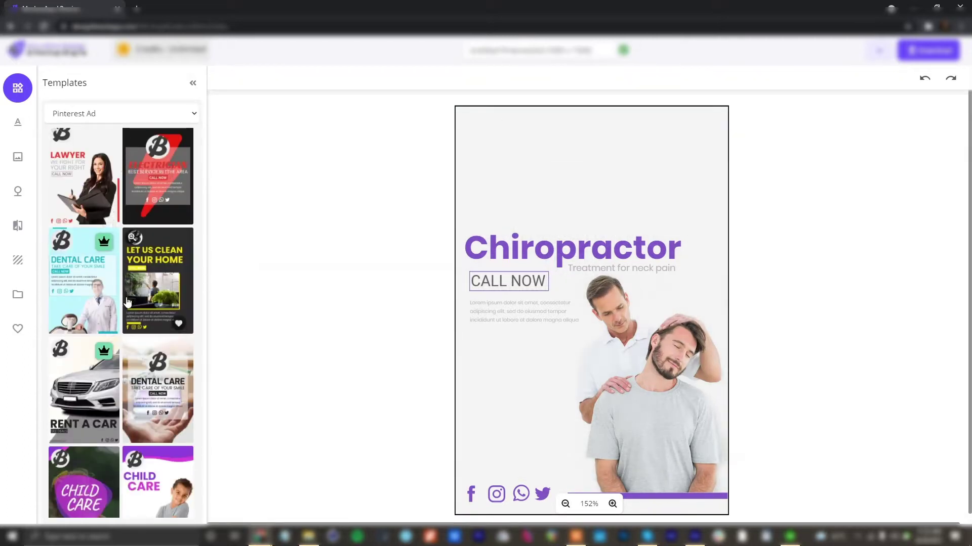
scroll(121, 193, "down", 4)
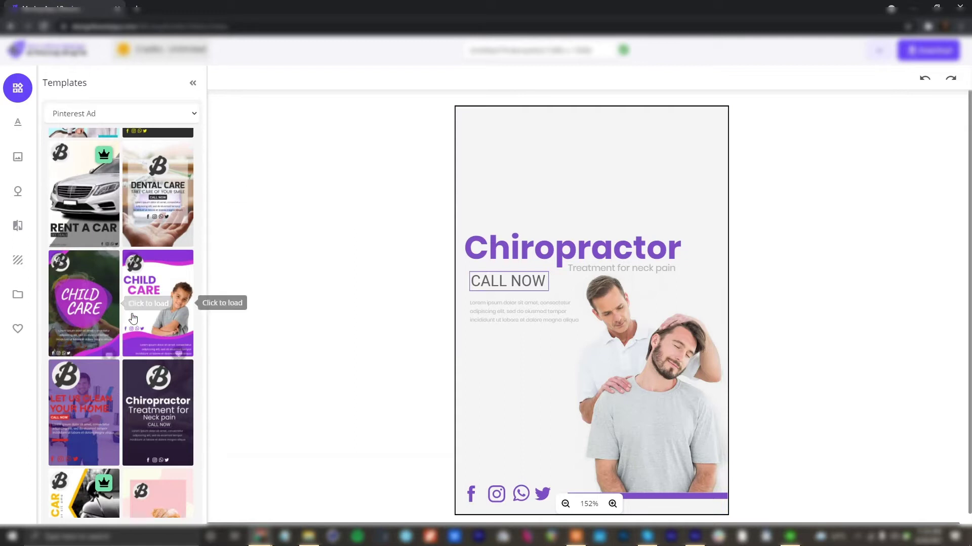
scroll(172, 294, "down", 2)
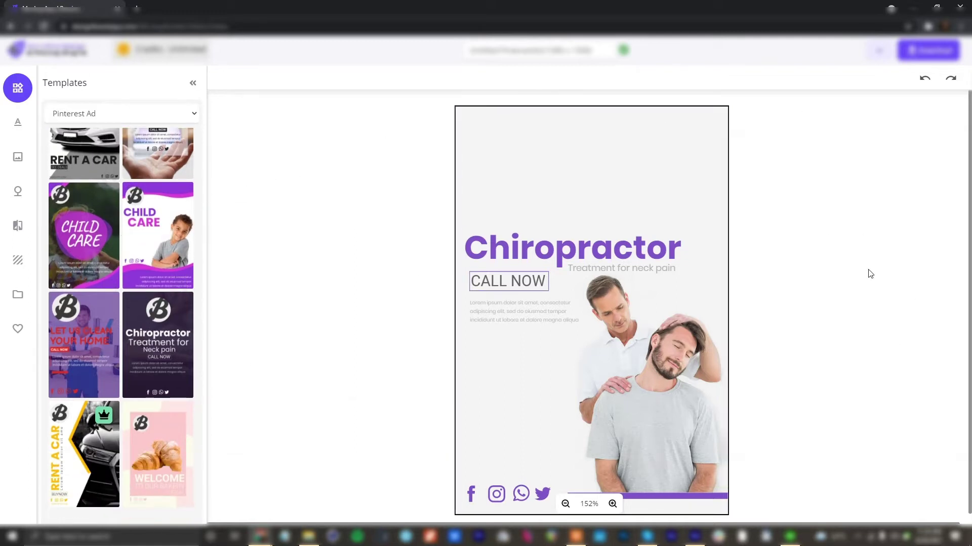
Return to After Effects and view a later frame of the green-screen laptop comp with the holder layer hidden
left_click(695, 537)
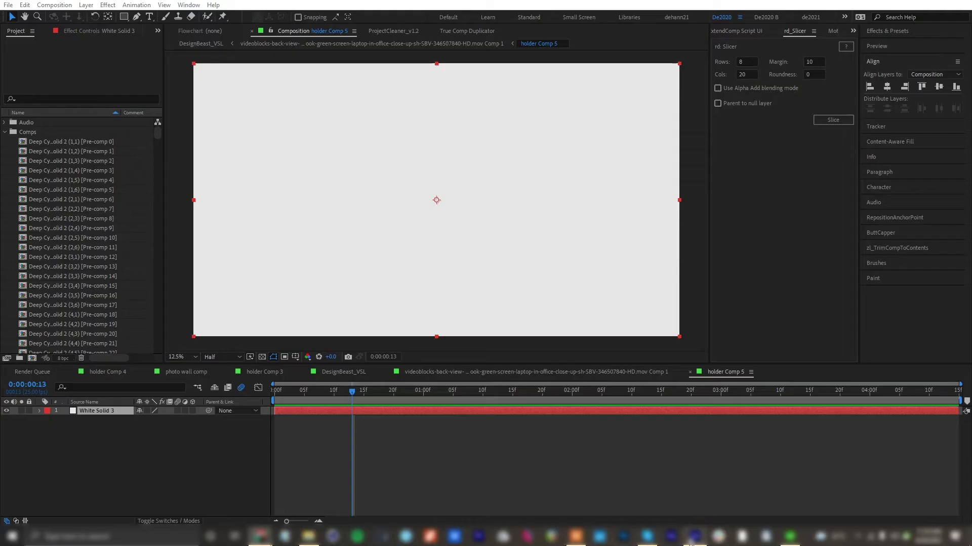
left_click(491, 372)
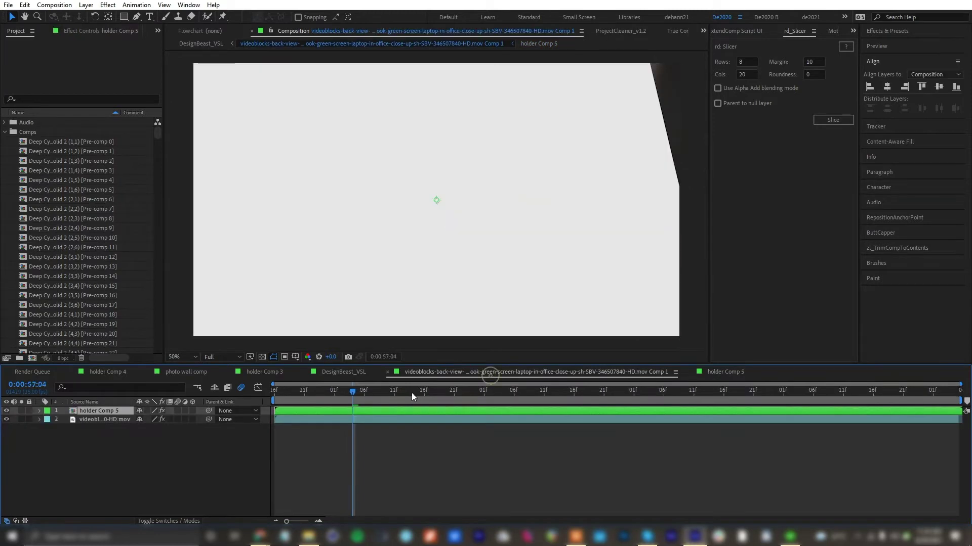
left_click(425, 392)
left_click(6, 419)
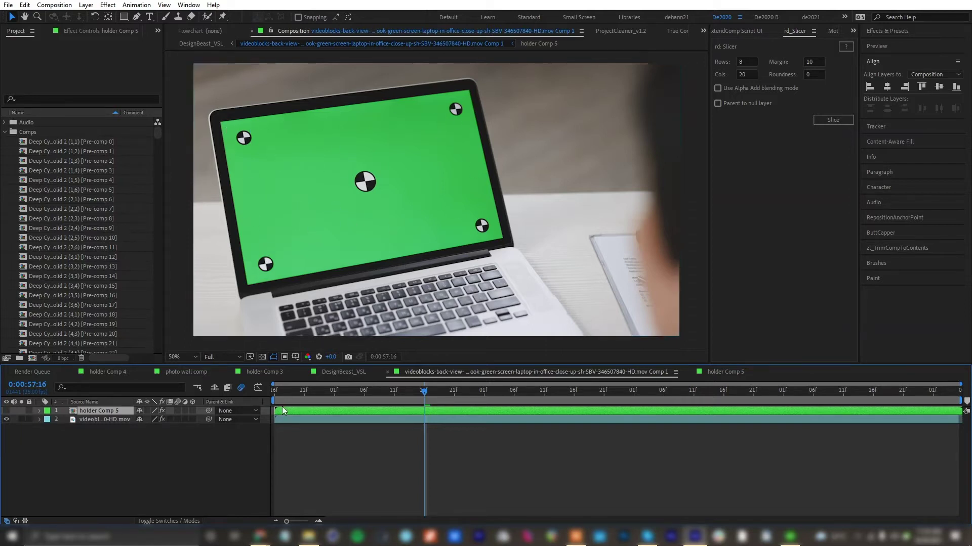
Look inside holder Comp 5, then return to the green-screen laptop composition
left_click(115, 430)
left_click(112, 413)
double_click(115, 414)
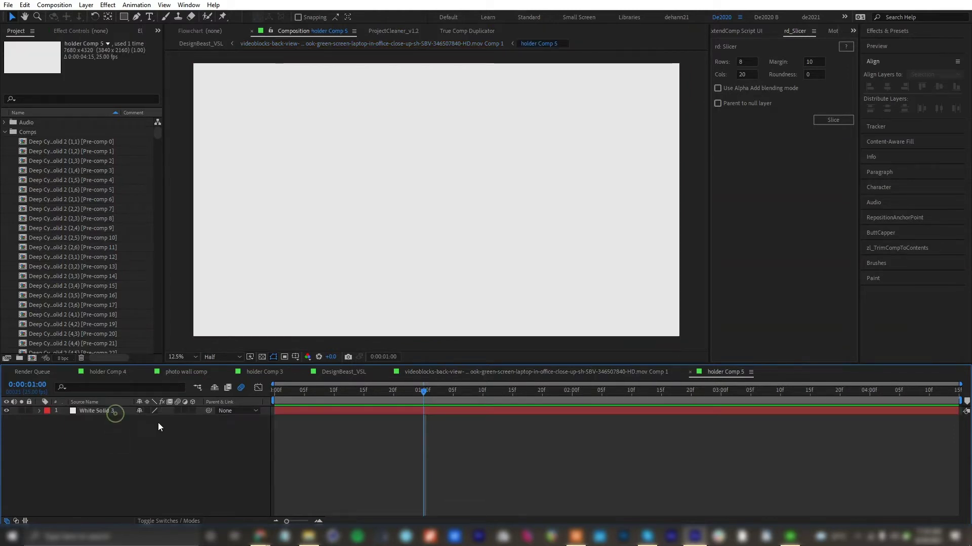
left_click(589, 373)
Scrub nearby frames of the laptop footage and reselect the holder Comp 5 layer
left_click(118, 421)
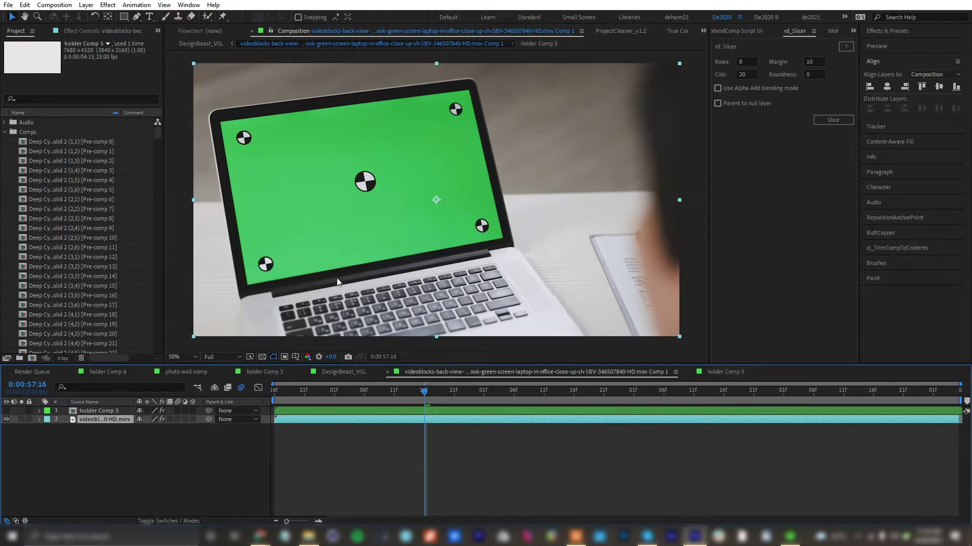
left_click(104, 410)
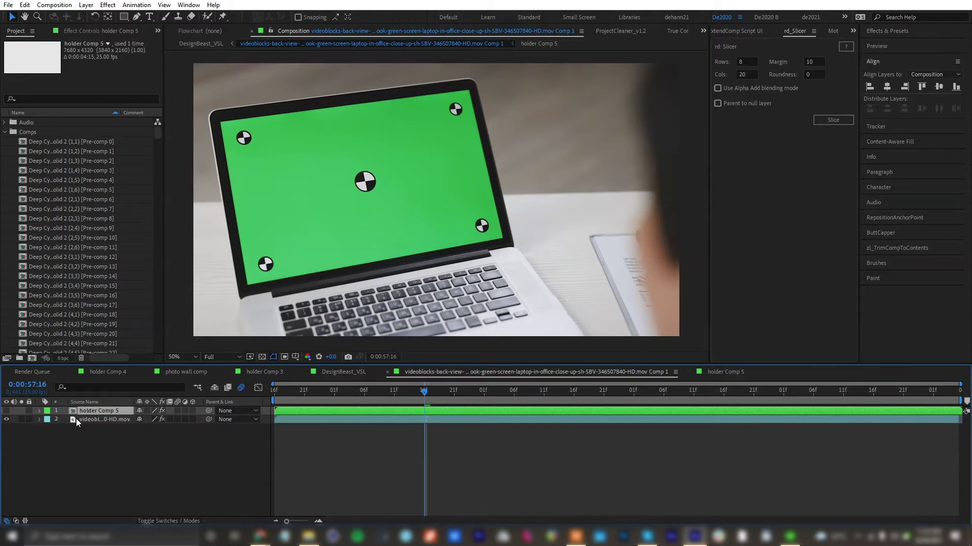
left_click_drag(329, 396, 526, 395)
left_click(115, 449)
left_click(110, 409)
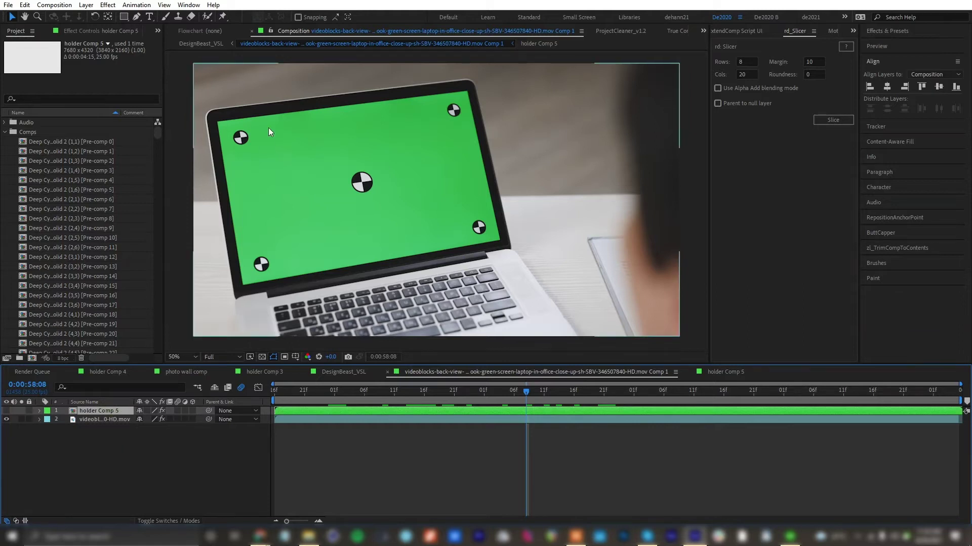
Slice holder Comp 5's White Solid 3 with rd_Slicer into 8 rows, 20 columns, margin 10
double_click(121, 412)
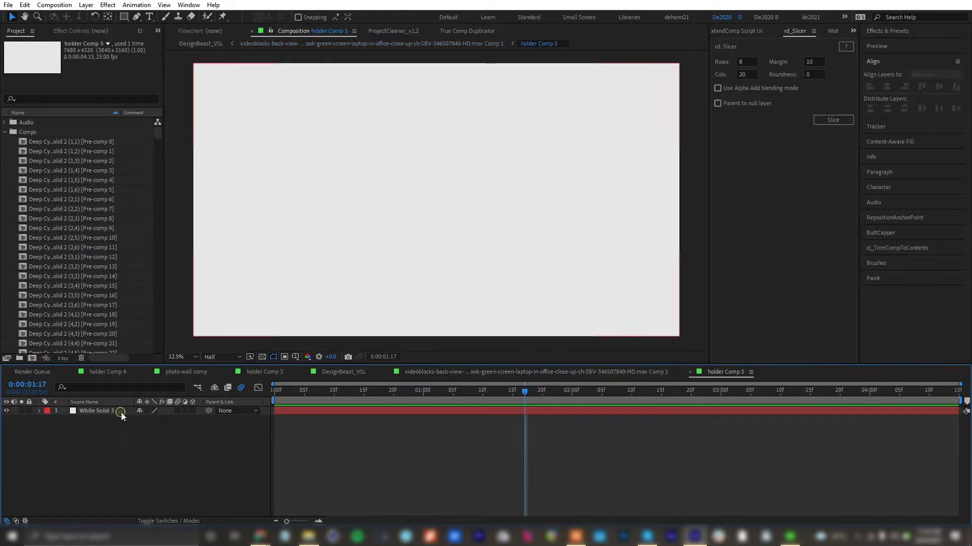
left_click(408, 412)
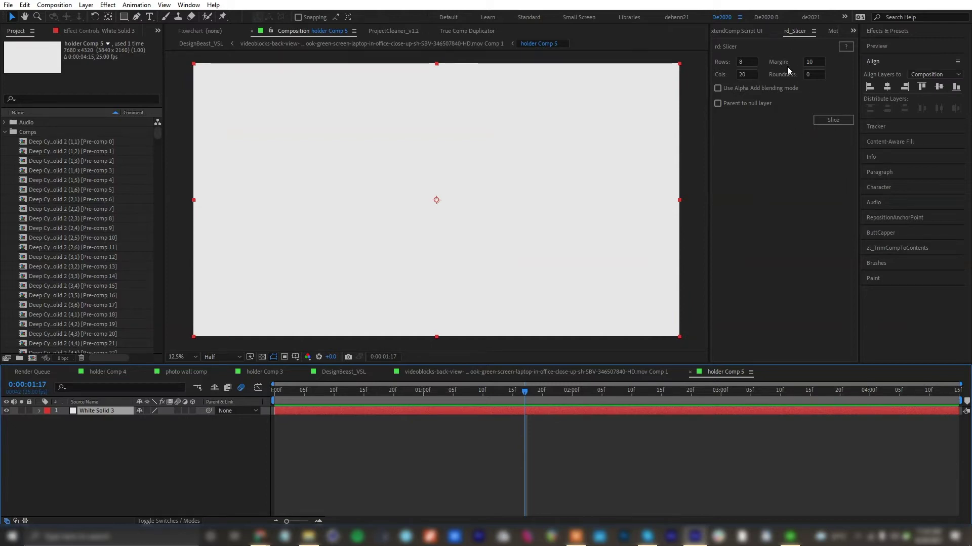
left_click(827, 123)
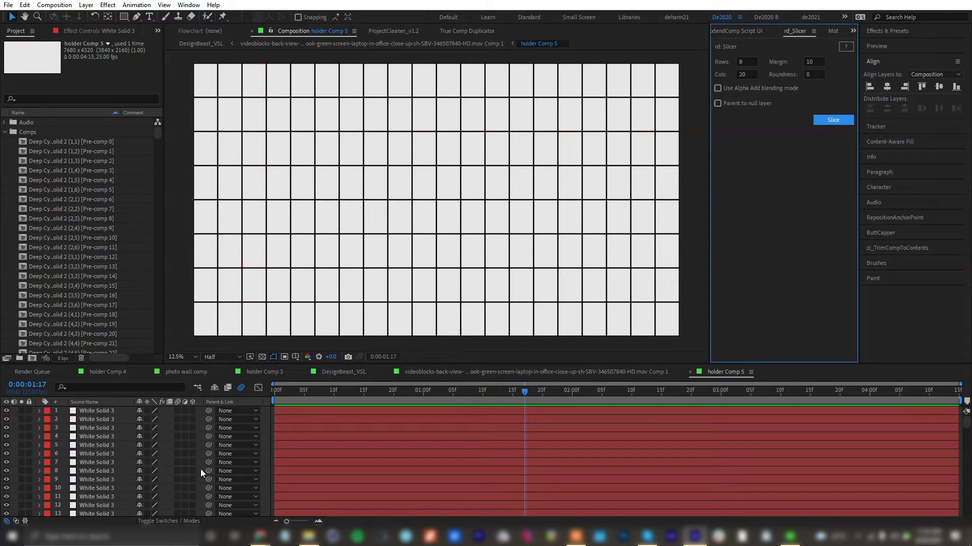
Select the grid's top-left tile and start pre-composing it
left_click(104, 436)
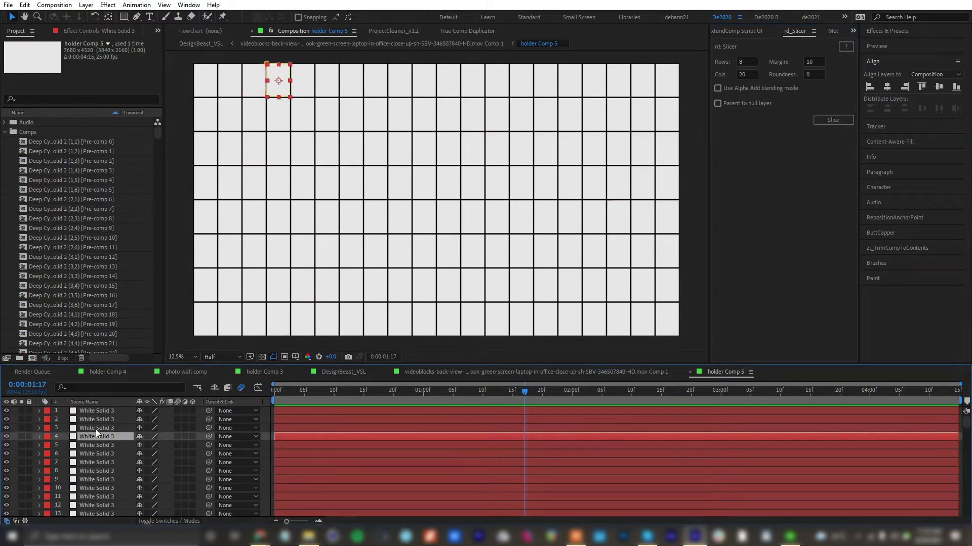
scroll(117, 442, "down", 20)
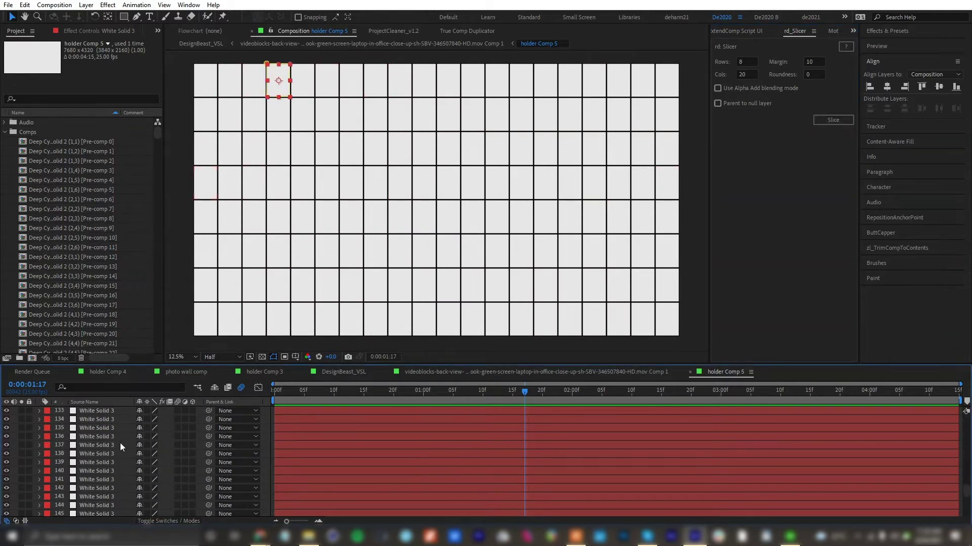
left_click(83, 459)
scroll(99, 445, "up", 9)
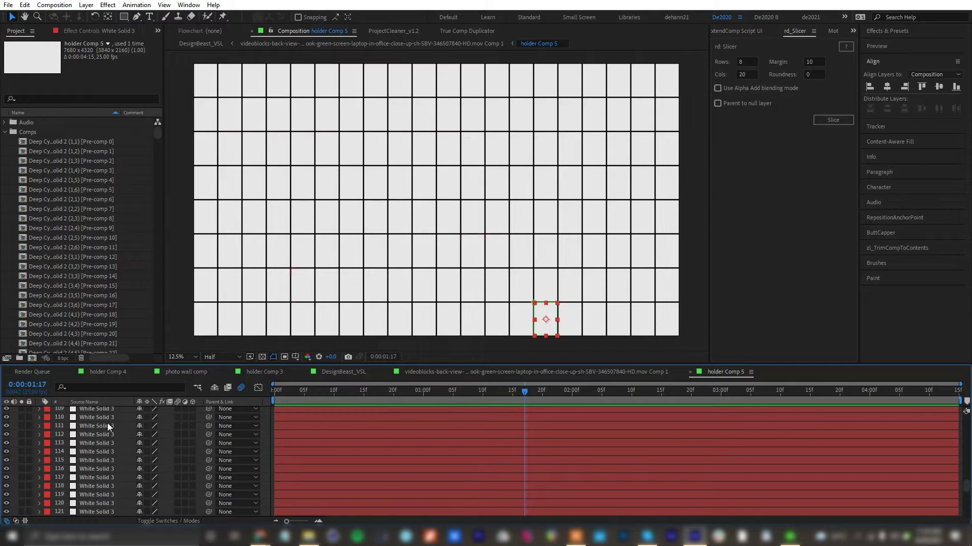
left_click(206, 74)
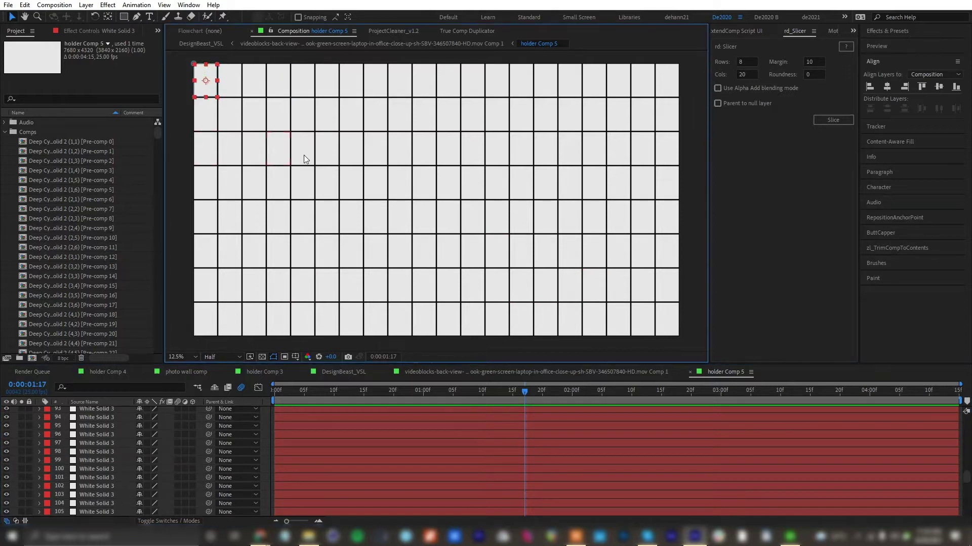
key("ctrl+shift+c")
Pre-compose the top-left tile with Move all attributes into White Solid 3 Comp 1
left_click(451, 251)
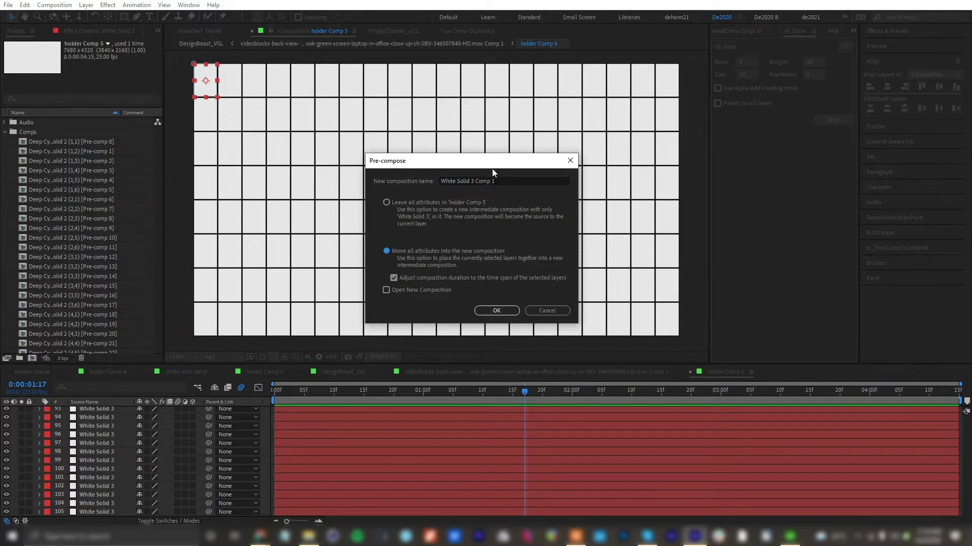
left_click(507, 183)
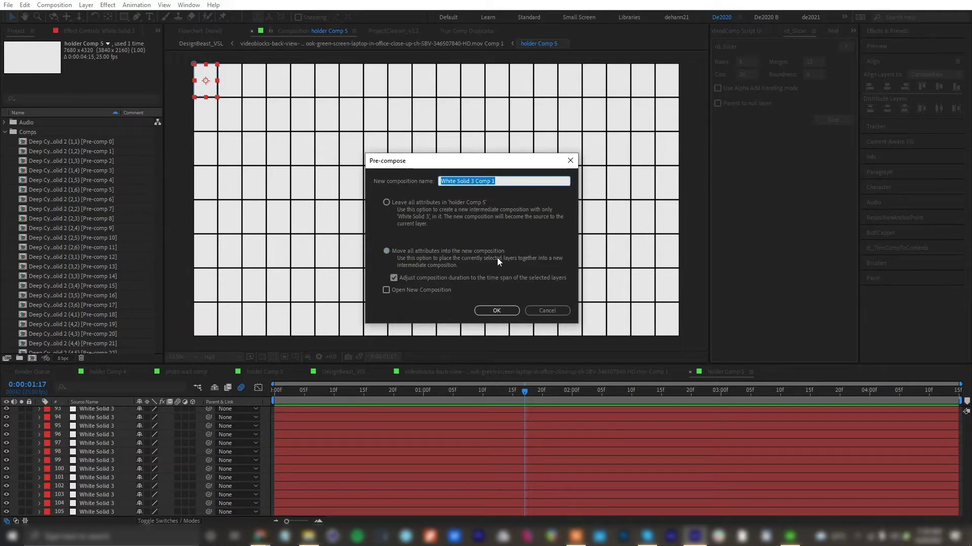
left_click(515, 314)
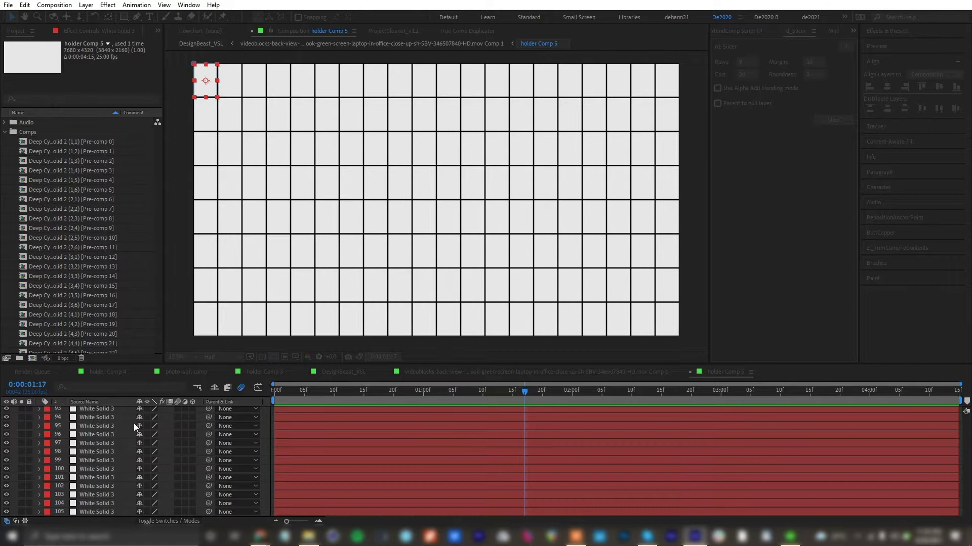
Inspect White Solid 3 Comp 1, then close it to return to holder Comp 5
double_click(210, 88)
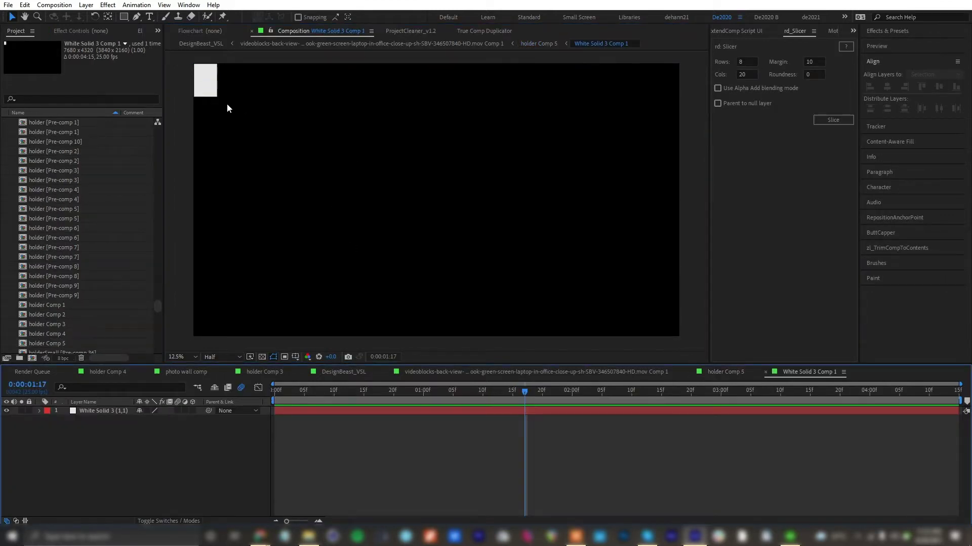
left_click(201, 85)
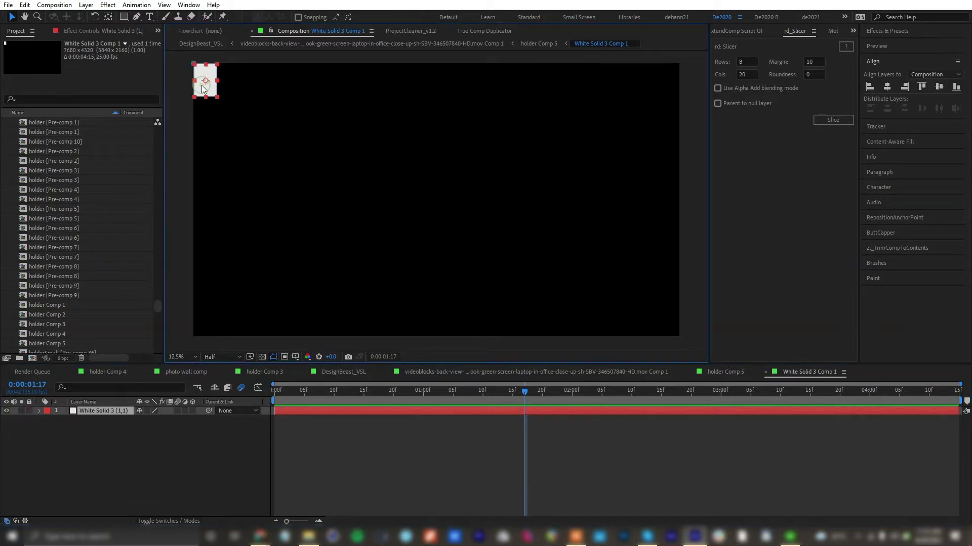
left_click(434, 458)
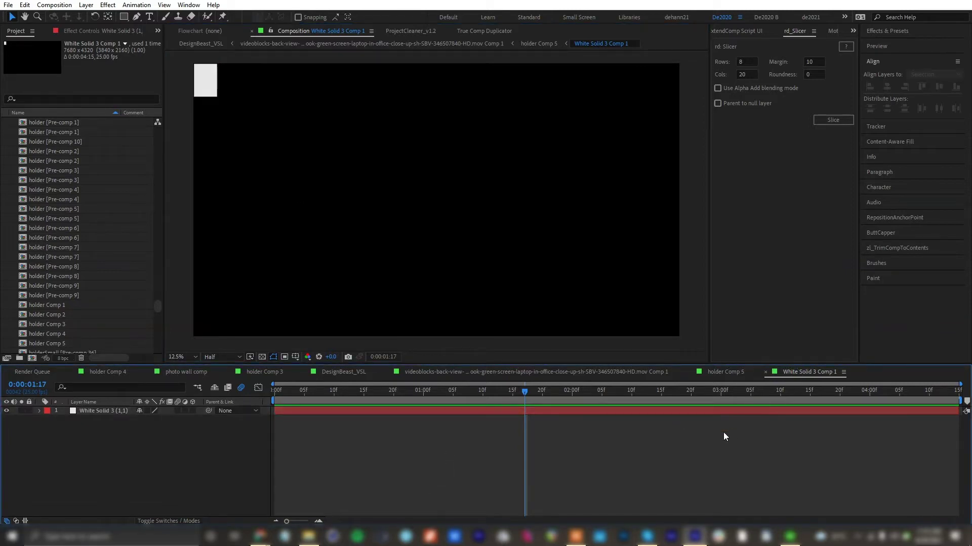
key("ctrl+w")
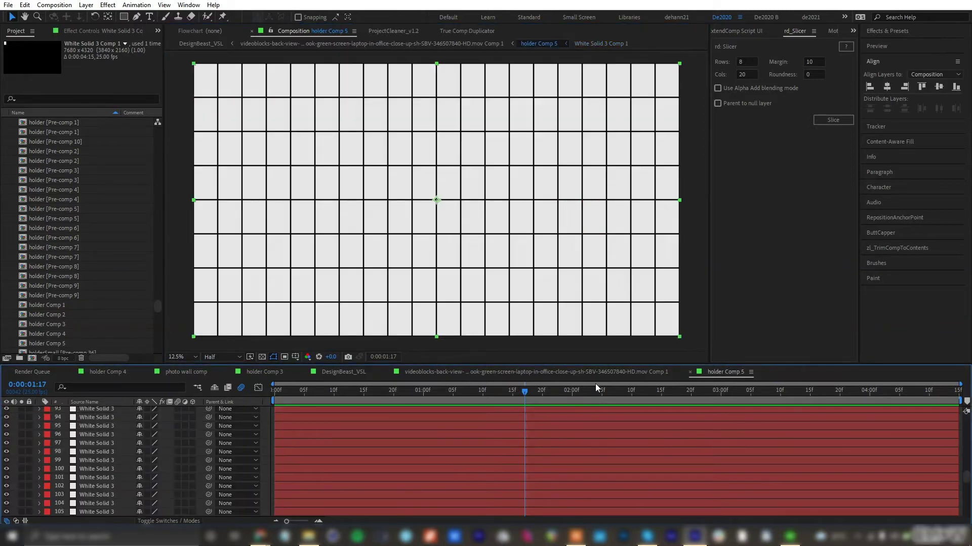
Undo the top-left tile's pre-compose, return to frame 13, and browse down to the last tile layer
key("ctrl+z")
left_click_drag(425, 397, 351, 396)
left_click(229, 84)
scroll(122, 435, "up", 20)
left_click(104, 415)
scroll(111, 420, "up", 7)
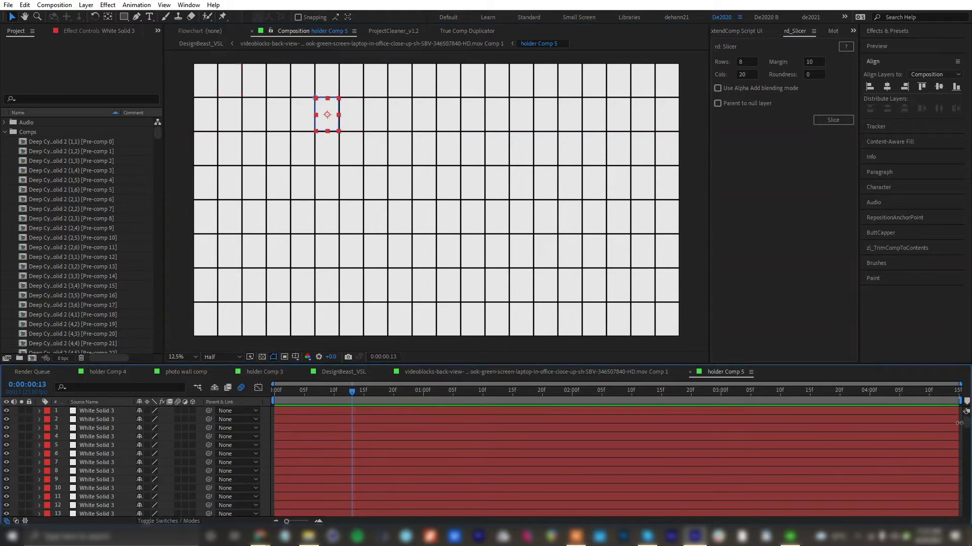
left_click_drag(966, 425, 966, 511)
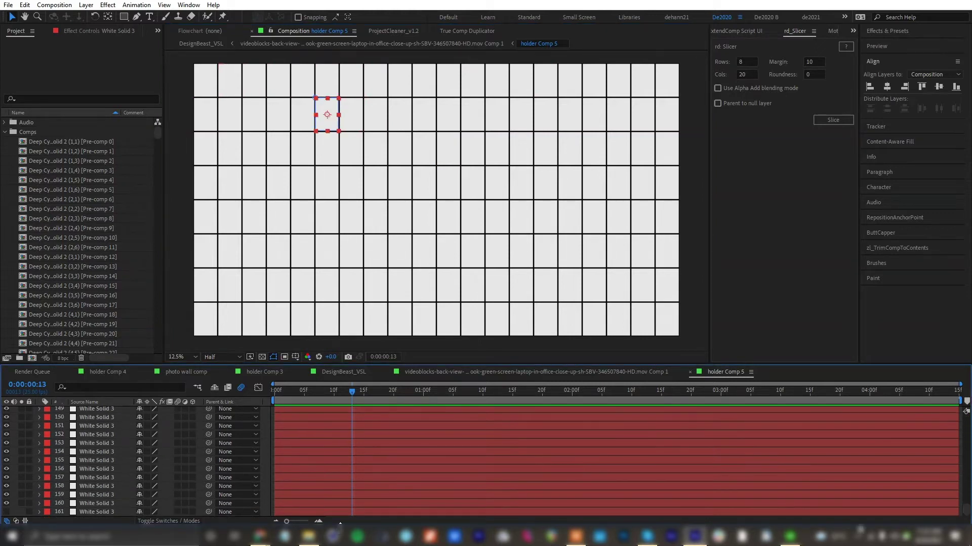
left_click(103, 512)
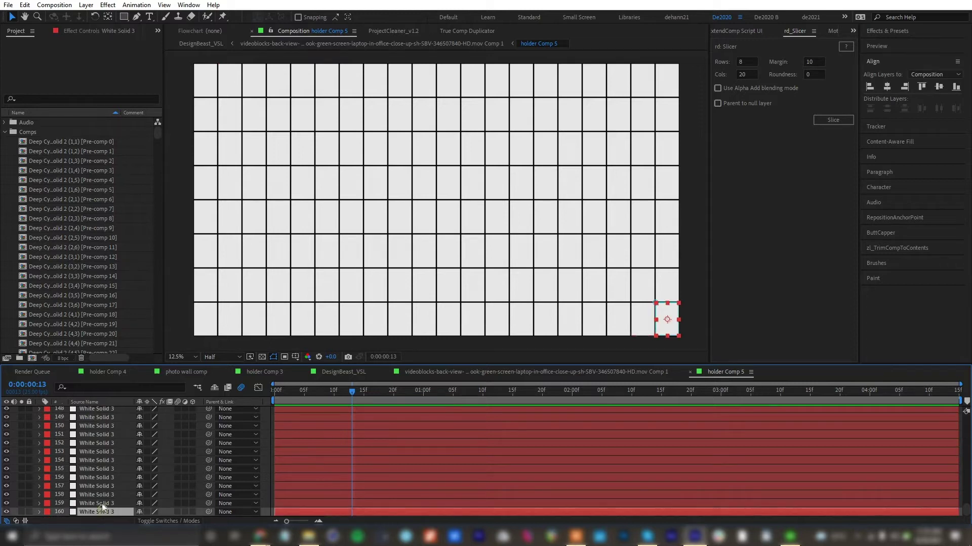
Pre-compose all 160 tiles individually with aw_ExtendComp's Individual comps option, producing Pre-comp 0 to 159
key("ctrl+a")
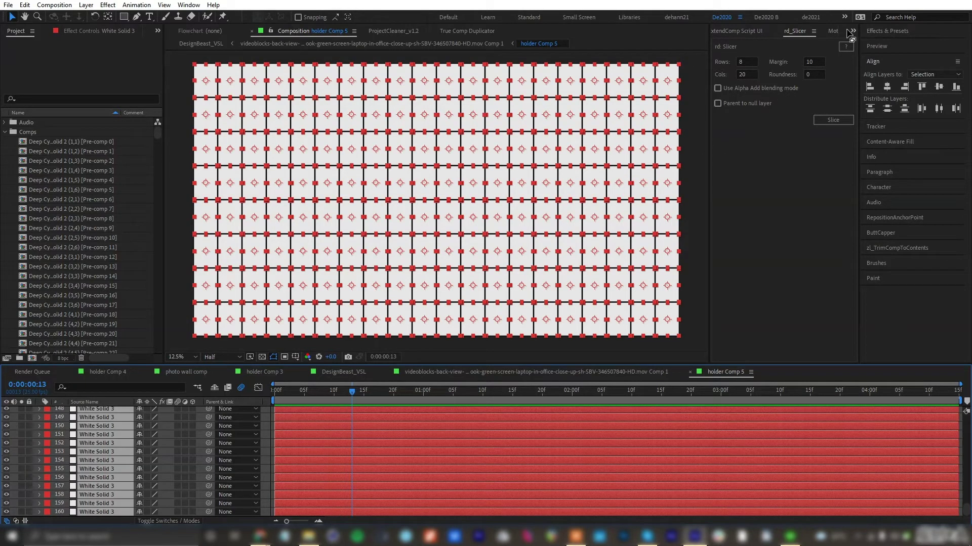
left_click(733, 31)
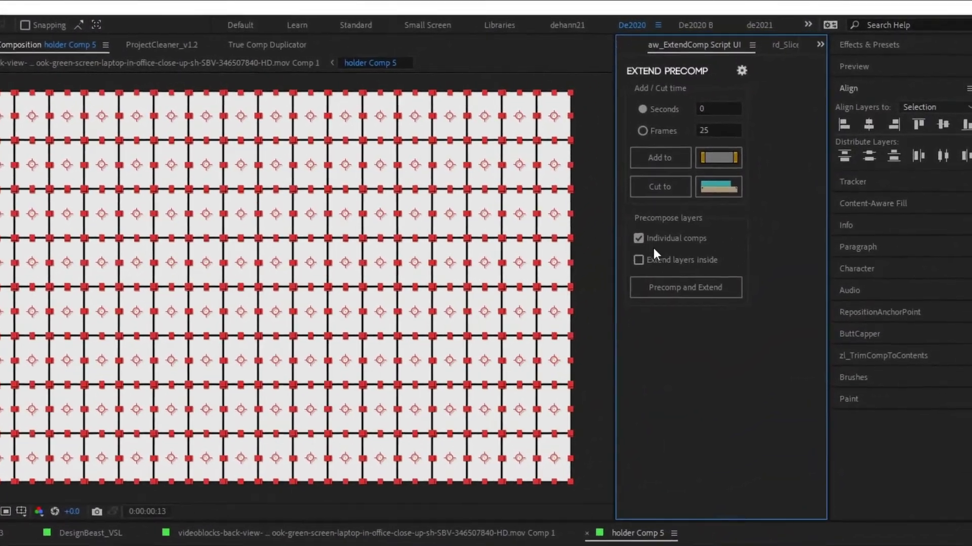
left_click(641, 242)
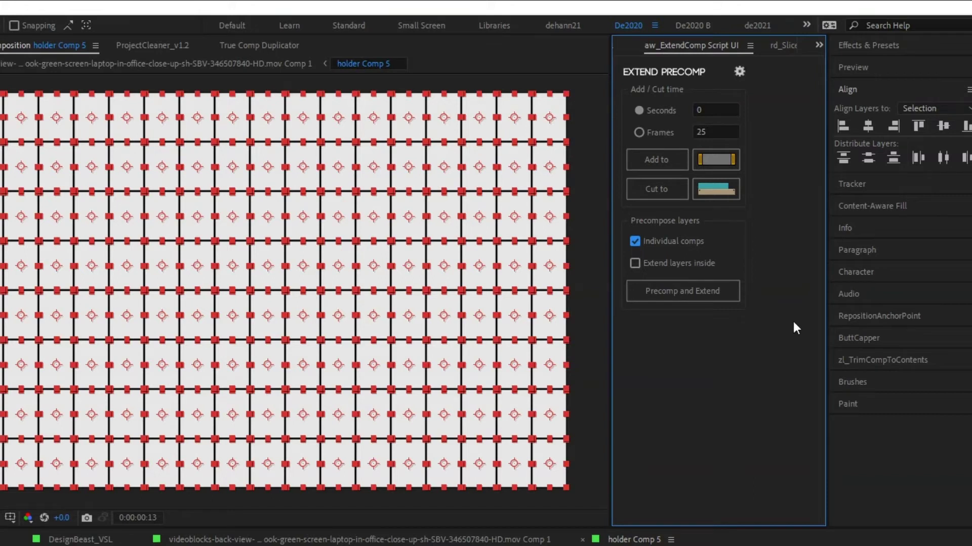
left_click(698, 296)
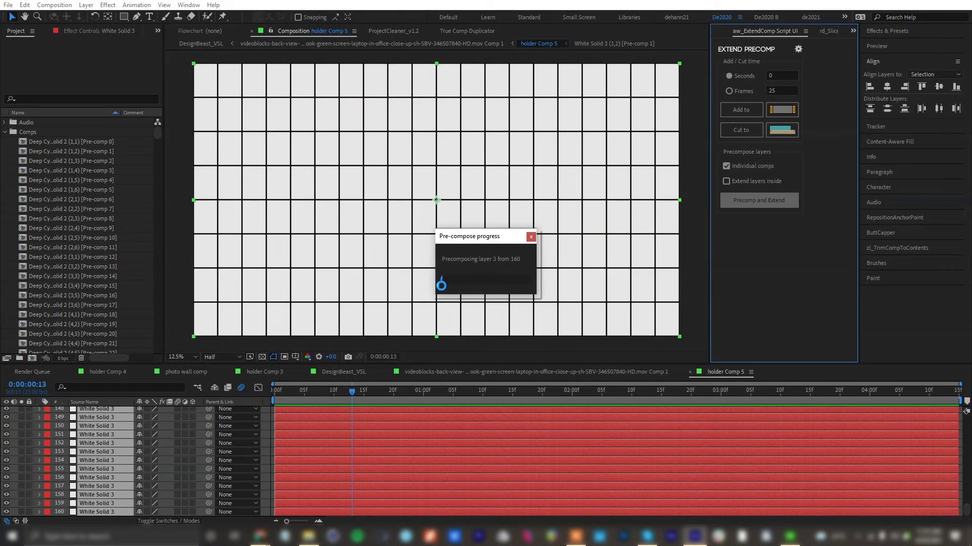
left_click(577, 537)
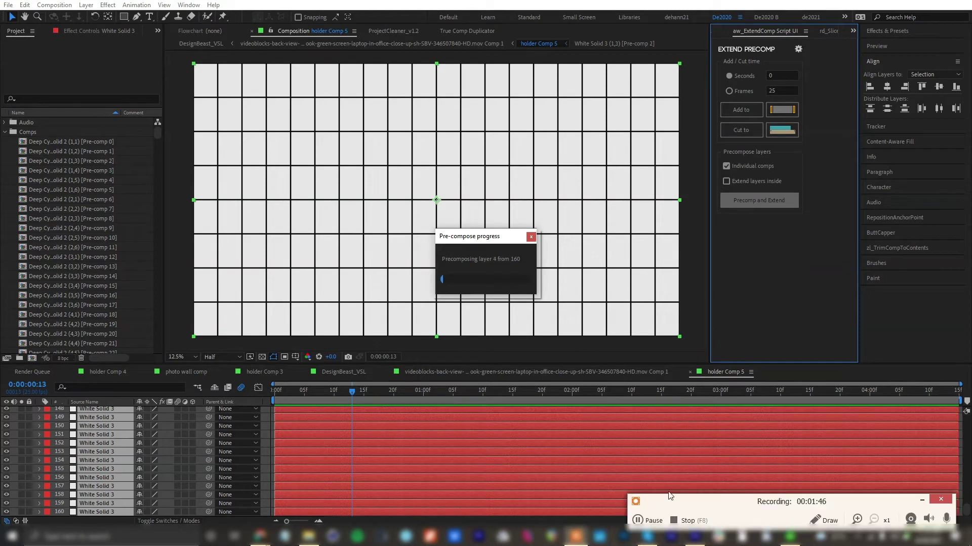
left_click(129, 503)
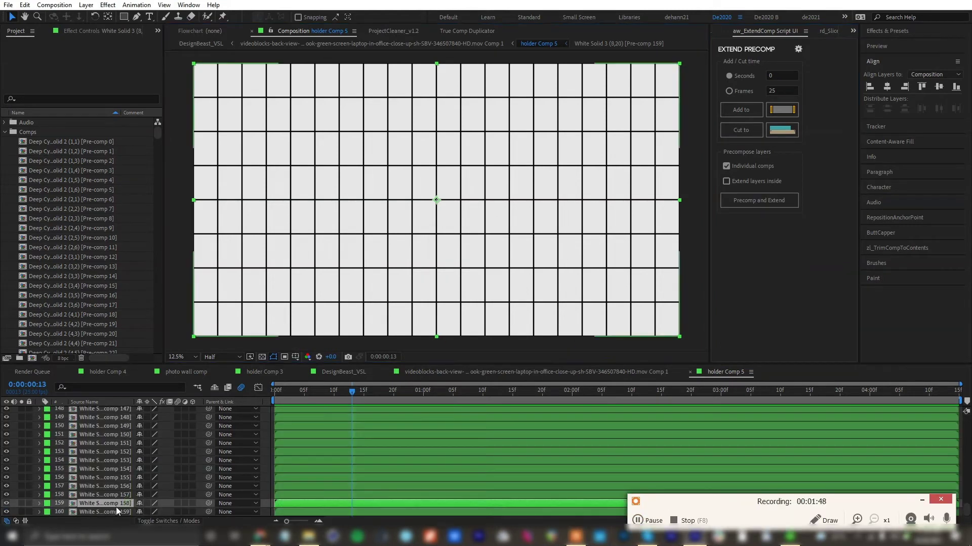
left_click(120, 513)
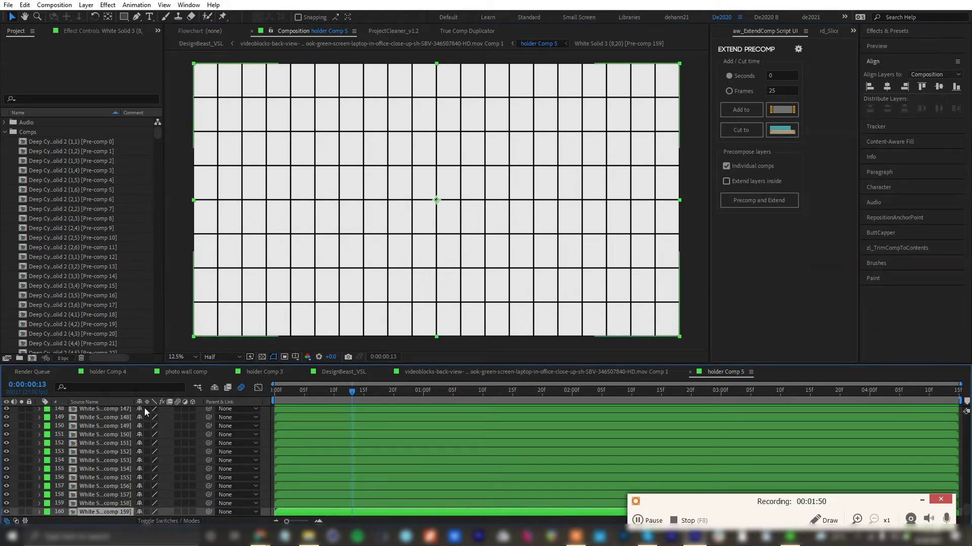
Open Pre-comp 159 to see its bottom-right tile sitting in a large frame
double_click(123, 511)
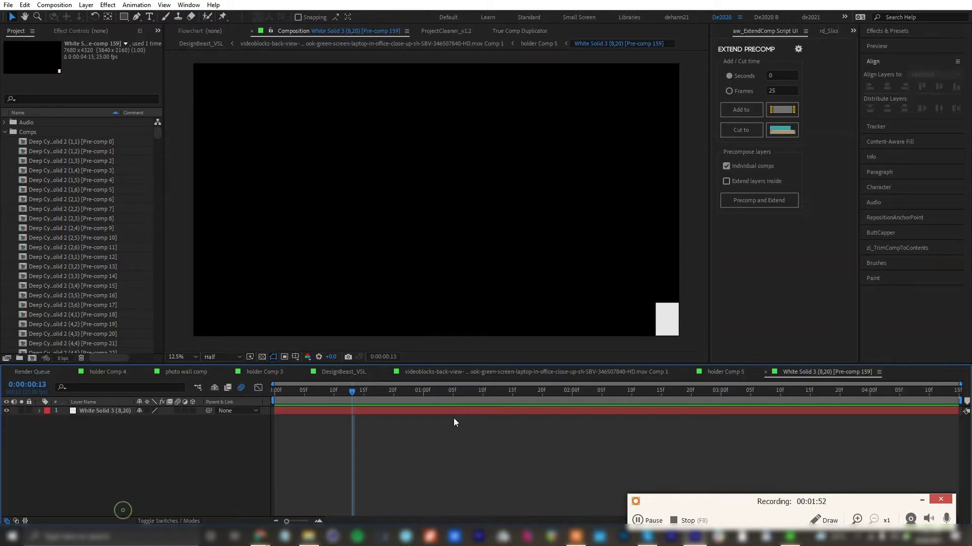
left_click(372, 411)
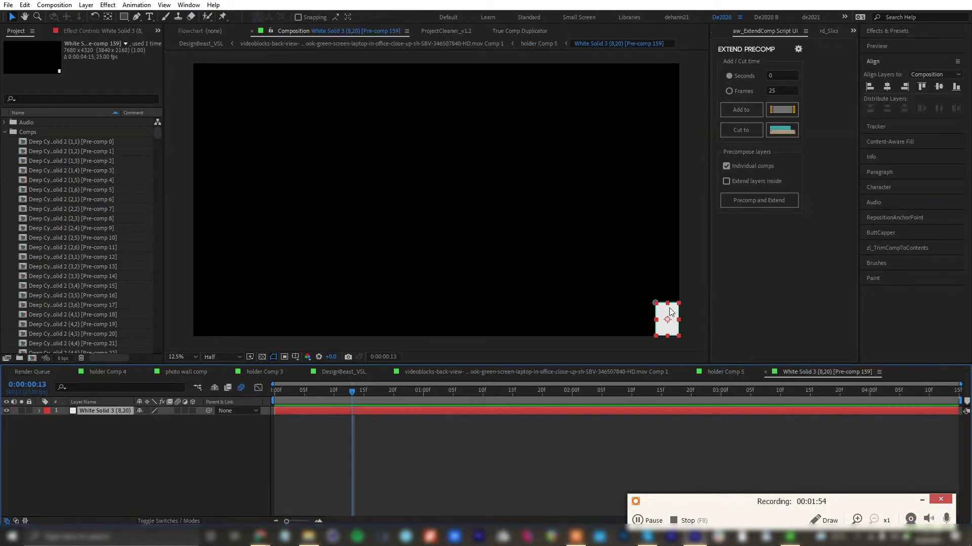
left_click(310, 472)
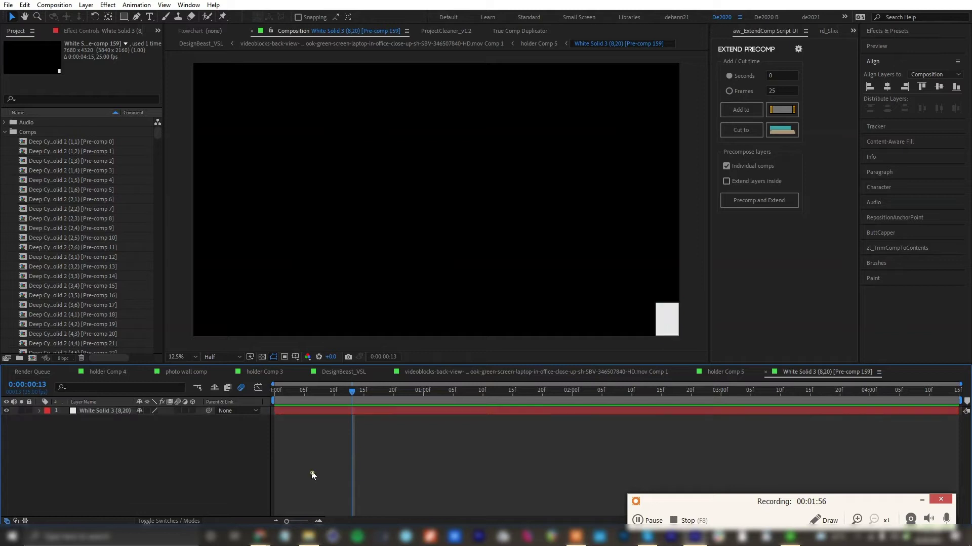
Go back to holder Comp 5 and select all the tile precomp layers
left_click(725, 373)
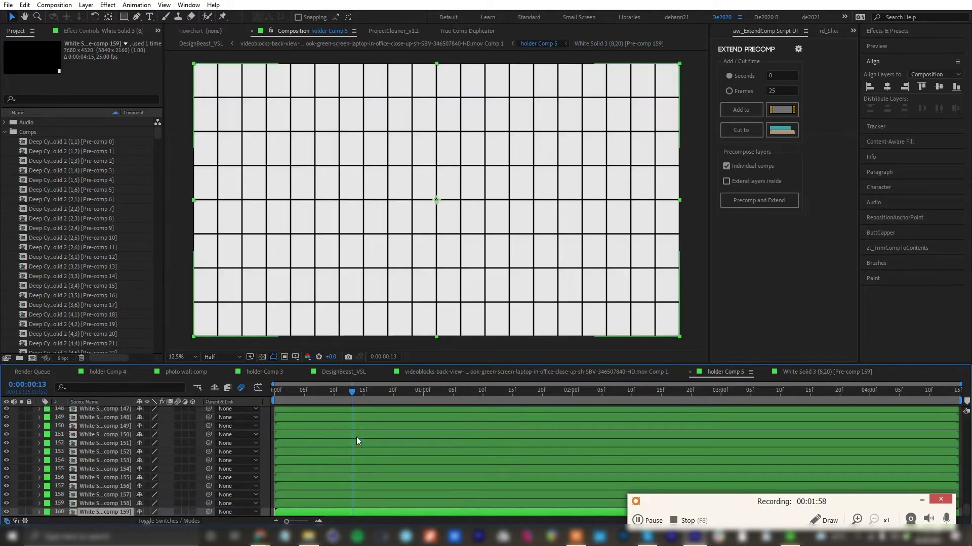
left_click(80, 438)
key("ctrl+a")
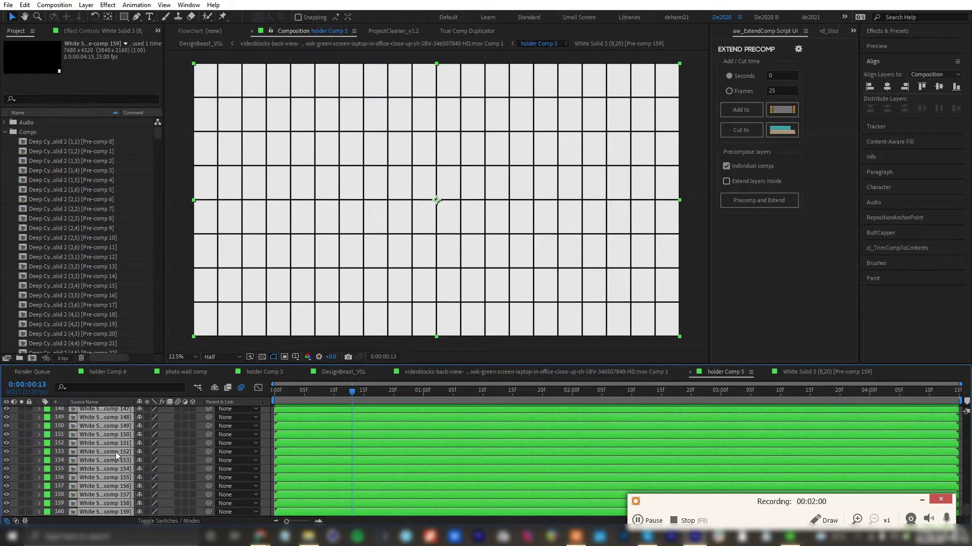
left_click(157, 31)
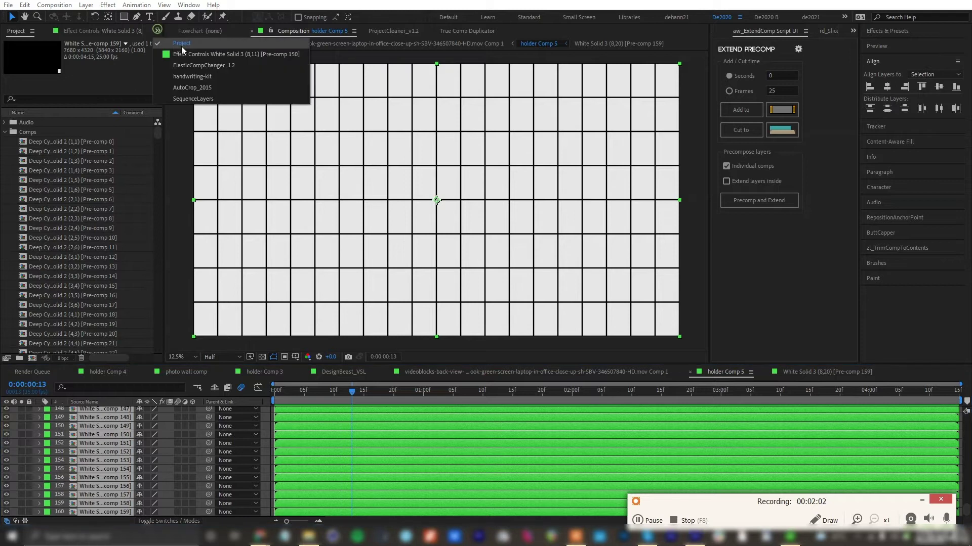
Run AutoCrop_2015's Auto Crop on all the selected tile precomps
left_click(191, 88)
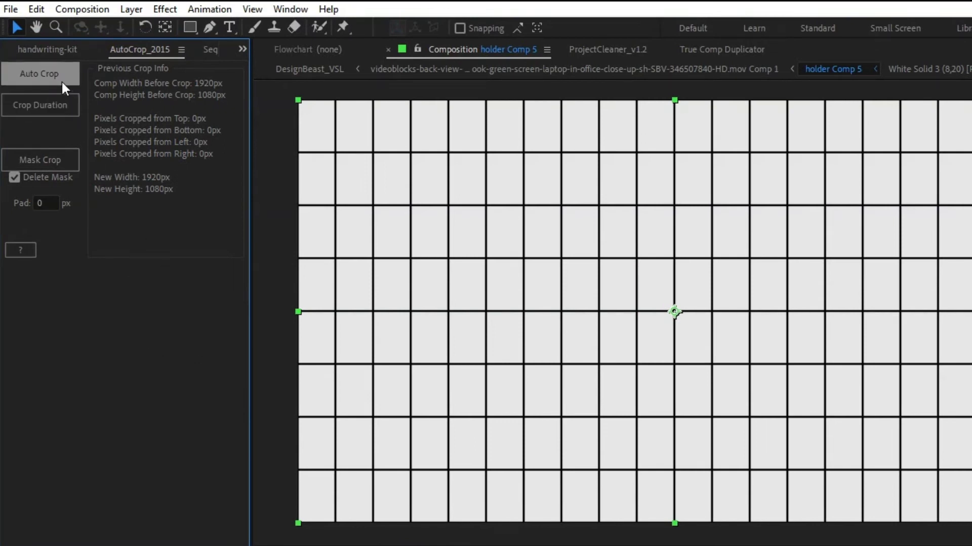
left_click(41, 76)
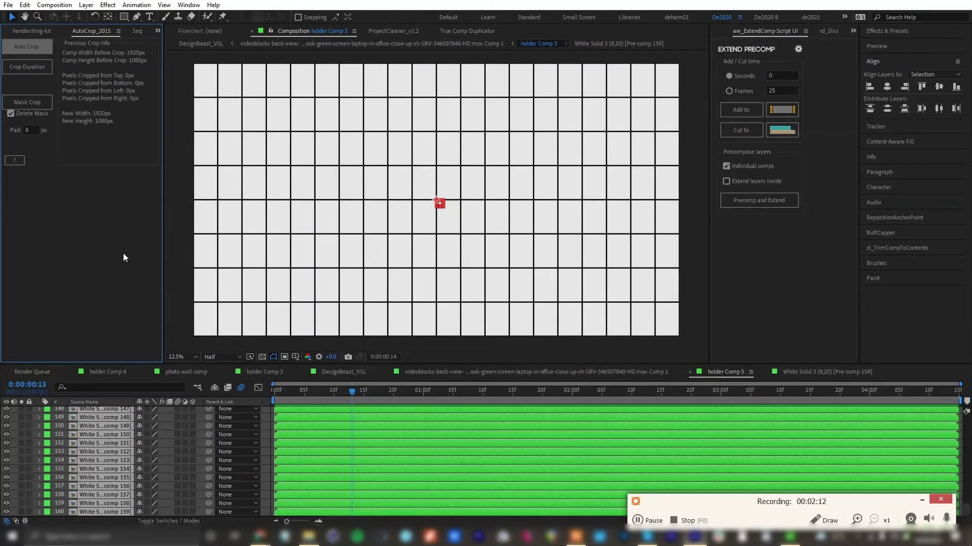
Click through tile layers 149 and 154, then select the first tile layer
left_click(650, 520)
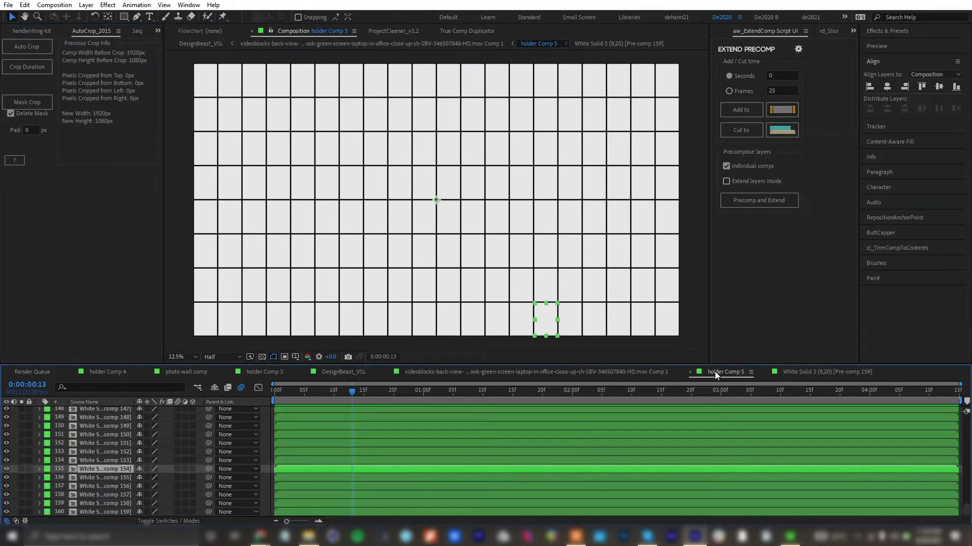
left_click(412, 417)
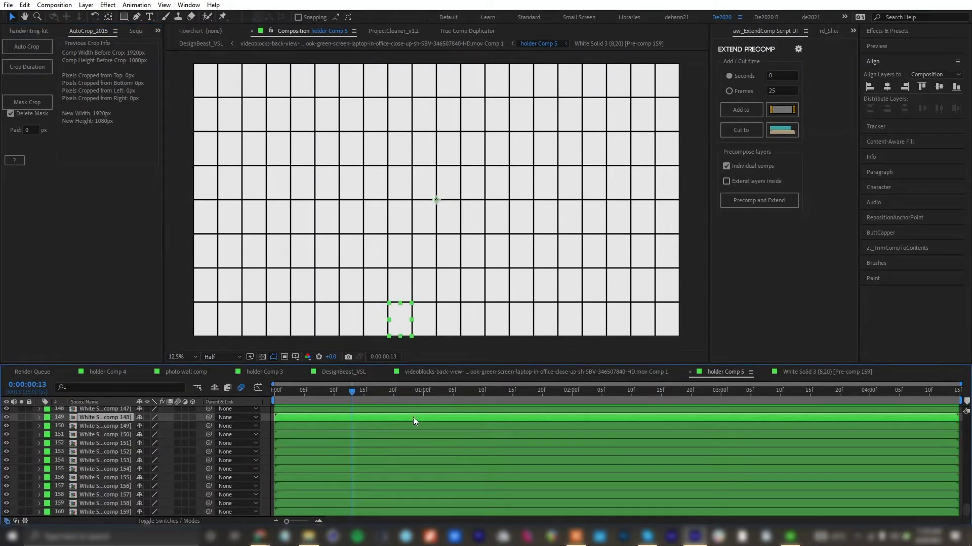
left_click(104, 459)
scroll(121, 427, "up", 20)
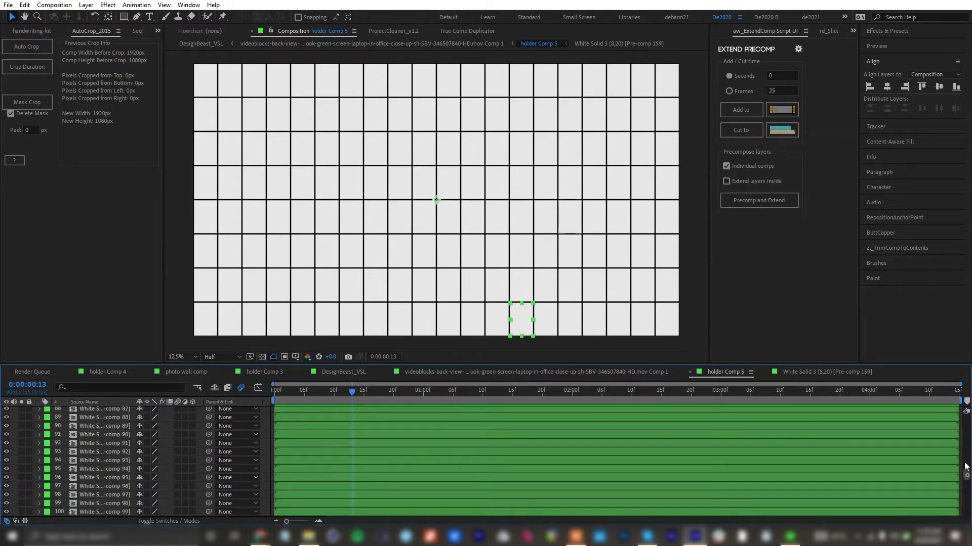
left_click_drag(967, 466, 959, 408)
left_click(120, 413)
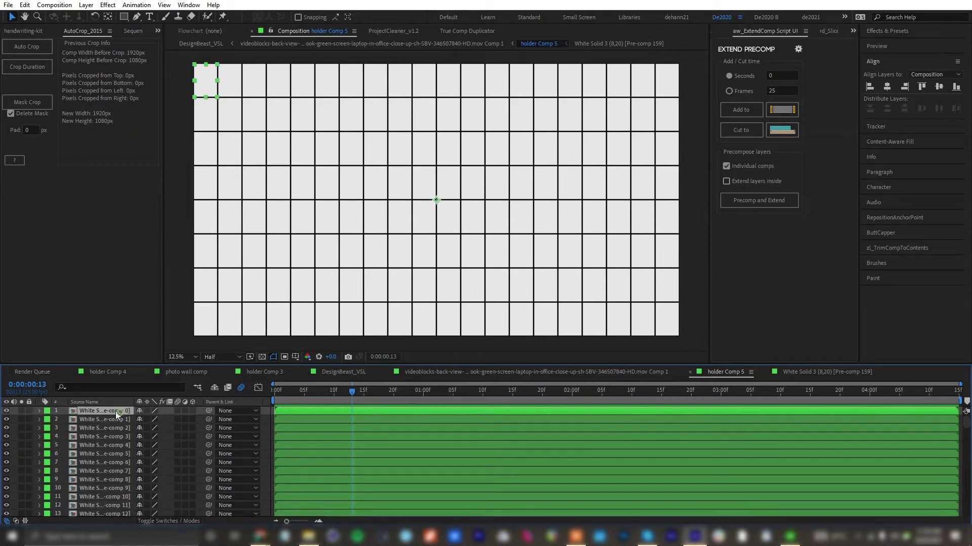
Open Pre-comp 0 at 100% and check its Composition Settings match the tile, then return to holder Comp 5
double_click(115, 412)
key("period")
key("period")
key("period")
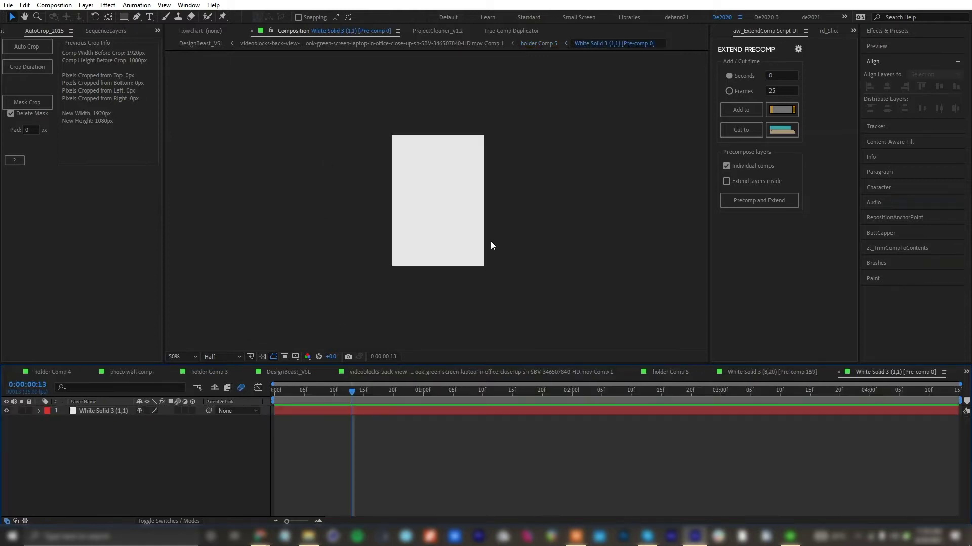
key("ctrl+k")
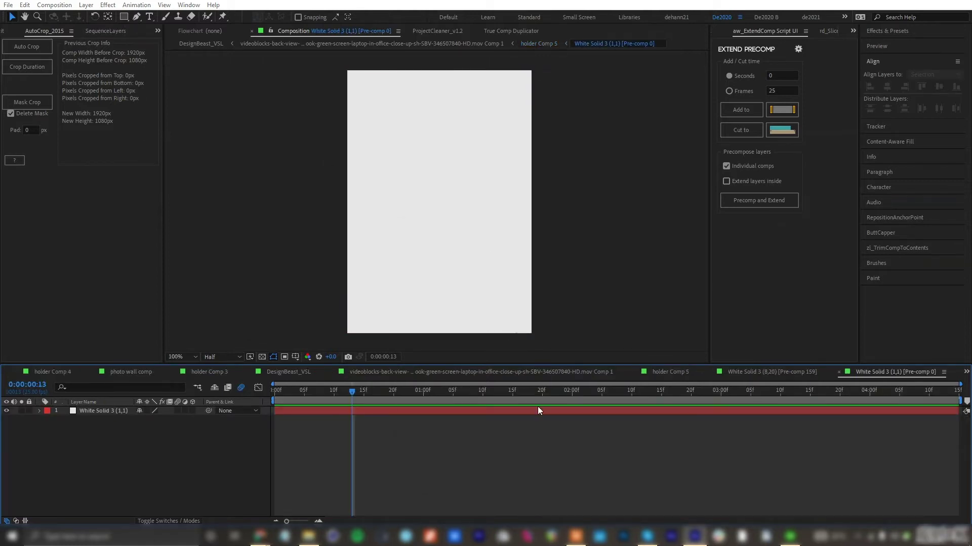
key("Escape")
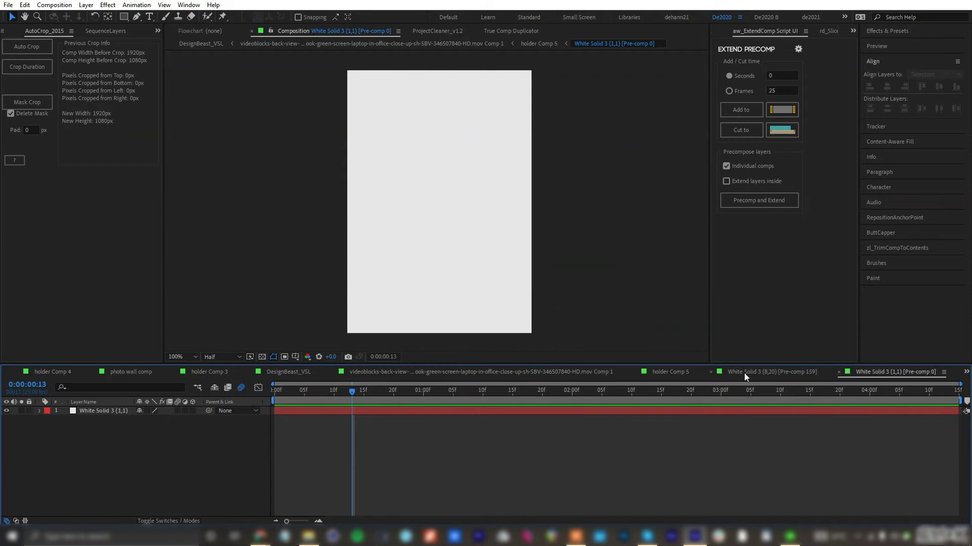
key("comma")
key("comma")
key("comma")
left_click(671, 373)
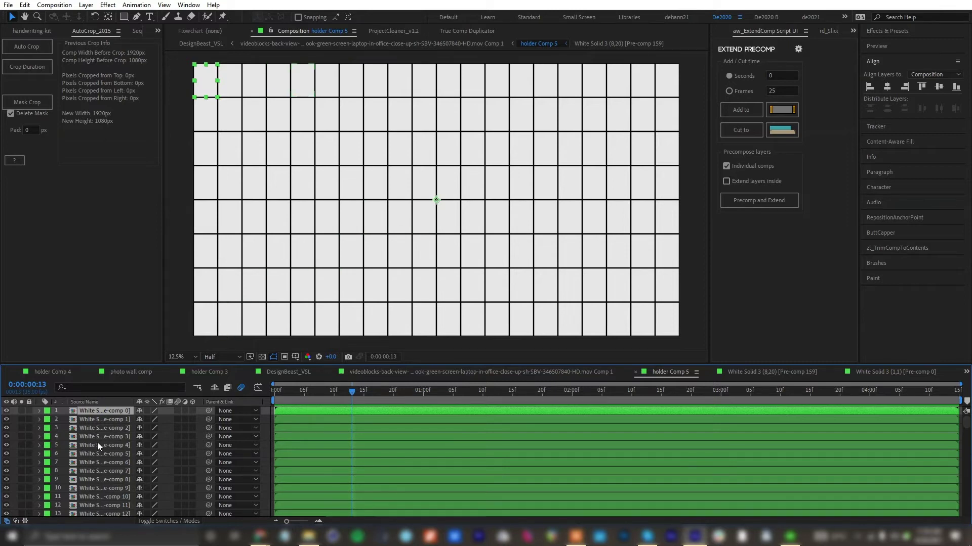
Centre the anchor point of every tile layer on its tile
key("ctrl+a")
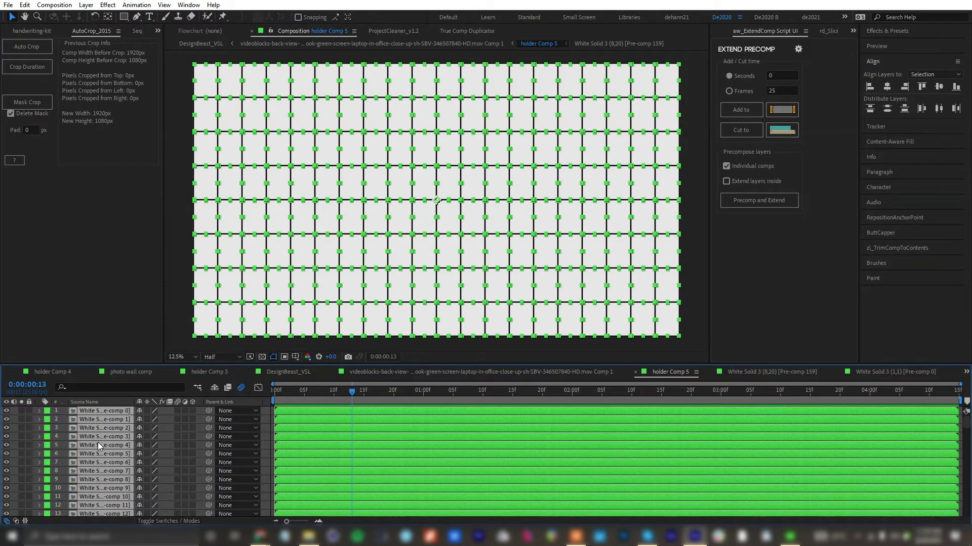
key("ctrl+alt+Home")
left_click(265, 435)
Set holder Comp 5's composition width to 1920
left_click_drag(298, 392, 384, 394)
left_click(210, 89)
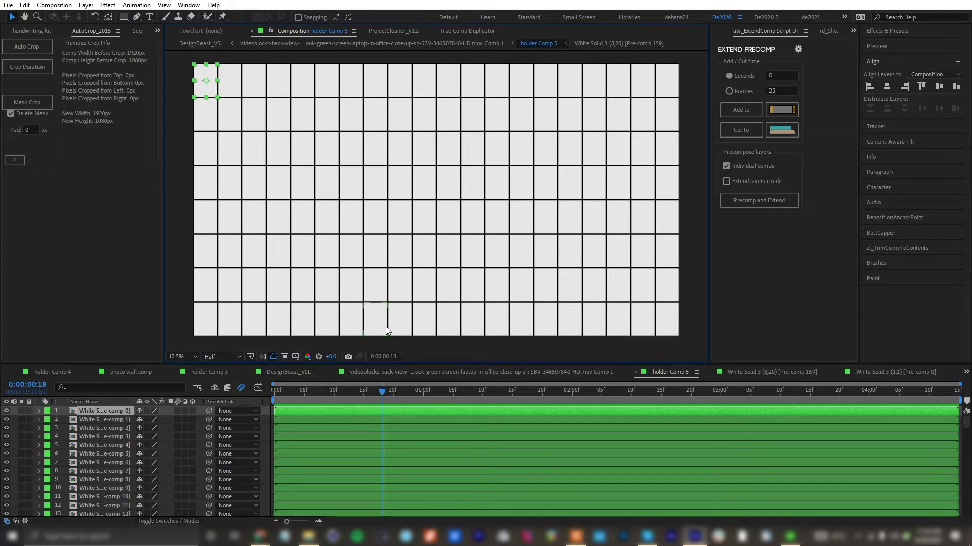
key("ctrl+k")
left_click(468, 300)
type("1920")
key("Return")
key("Return")
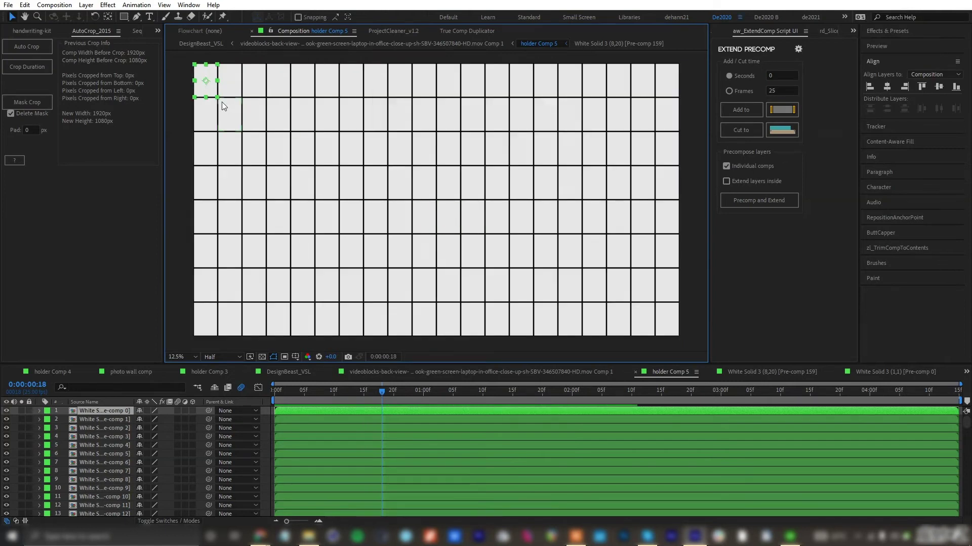
Parent the left half of the tile grid to a new null via Motion-3
left_click_drag(187, 63, 420, 335)
left_click(853, 30)
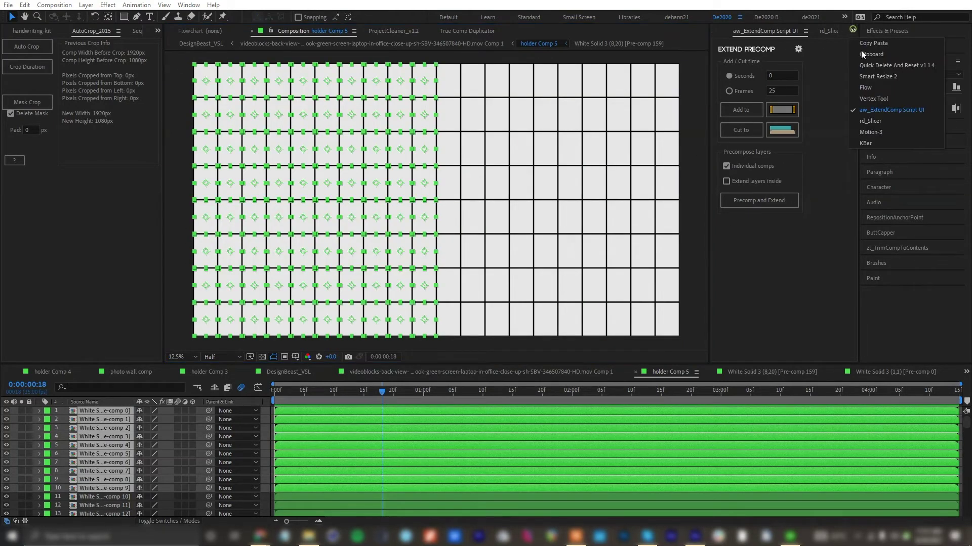
left_click(870, 138)
left_click(728, 224)
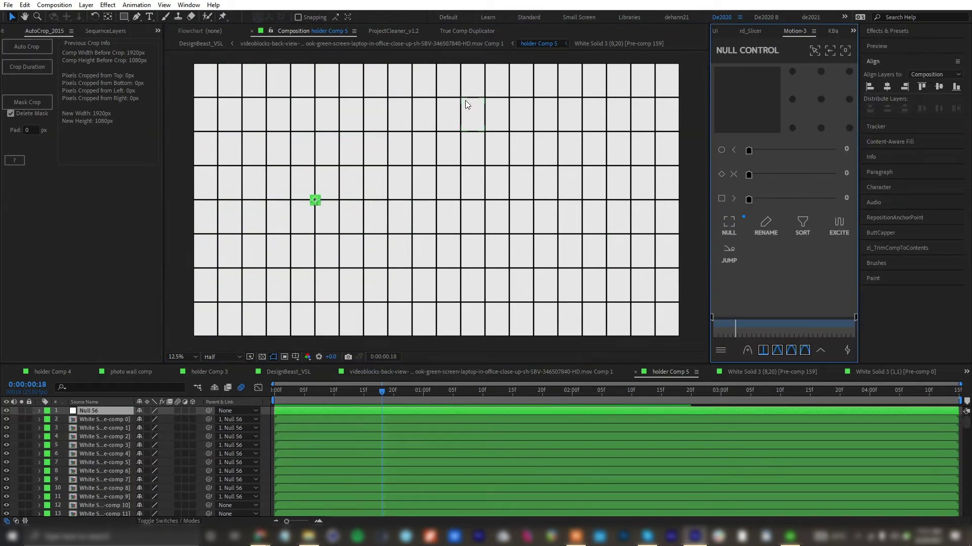
Parent the other block of tiles to a second null and centre both nulls
left_click_drag(456, 57, 666, 338)
left_click(728, 222)
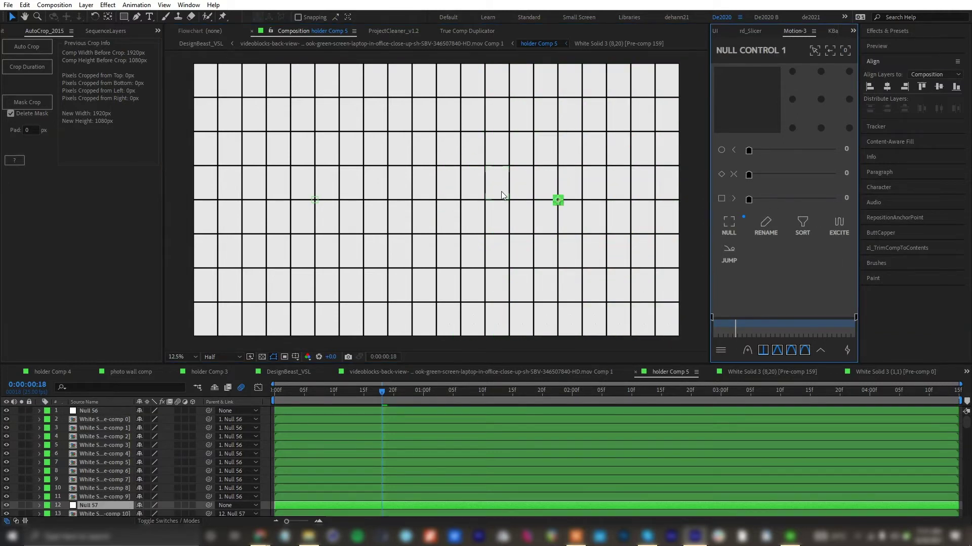
left_click(95, 410, "ctrl")
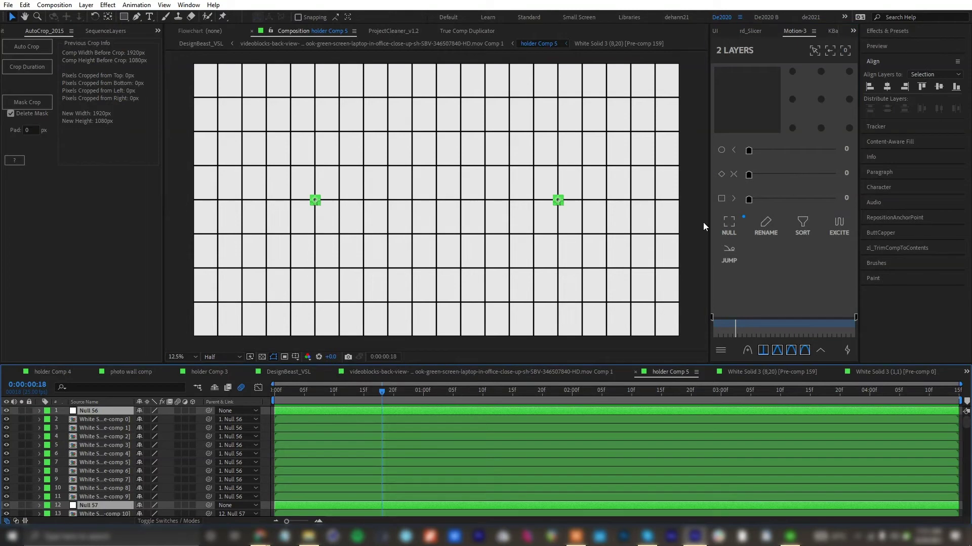
key("ctrl+Home")
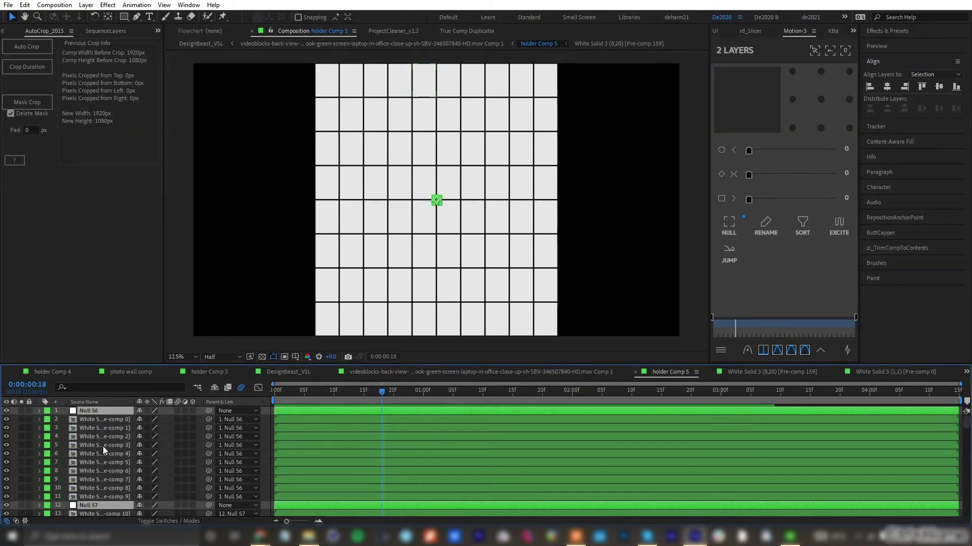
Show layer names and move the NULL CONTROL's lower tile rows down below the comp
left_click(268, 430)
left_click(87, 403)
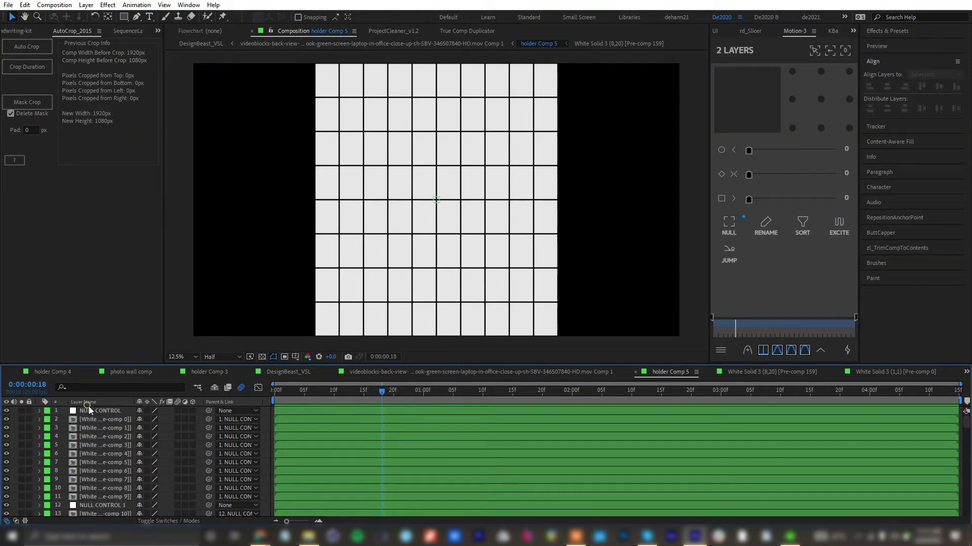
left_click(98, 412)
left_click_drag(436, 202, 436, 348)
scroll(461, 303, "down", 1)
key("space")
mouse_move(439, 280)
left_mouse_down()
mouse_move(436, 196)
mouse_move(446, 166)
mouse_move(448, 292)
mouse_move(449, 271)
left_mouse_up()
scroll(441, 202, "up", 1)
left_click_drag(446, 267, 447, 265)
Parent both nulls to a master NULL CONTROL 2, then edit the comp width to 1920
left_click(121, 504, "ctrl")
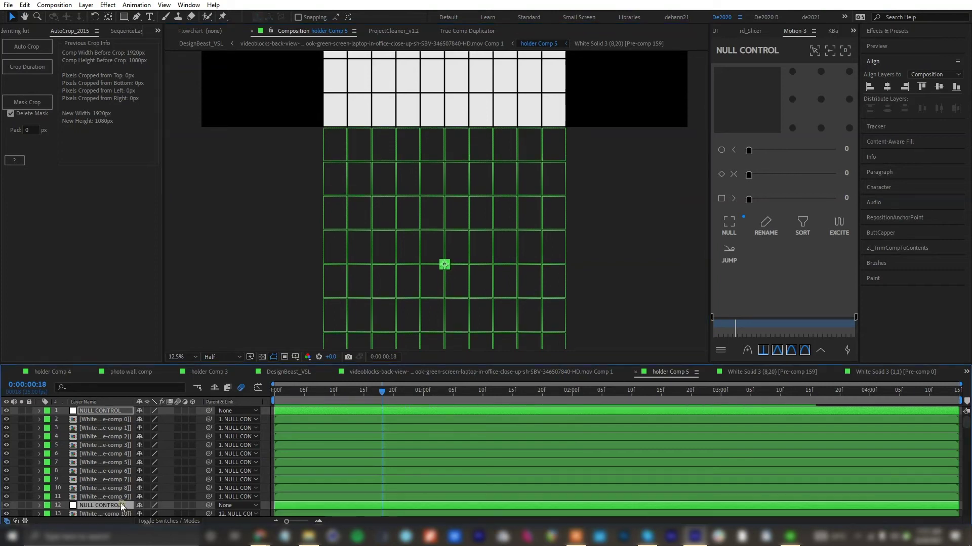
left_click(727, 223)
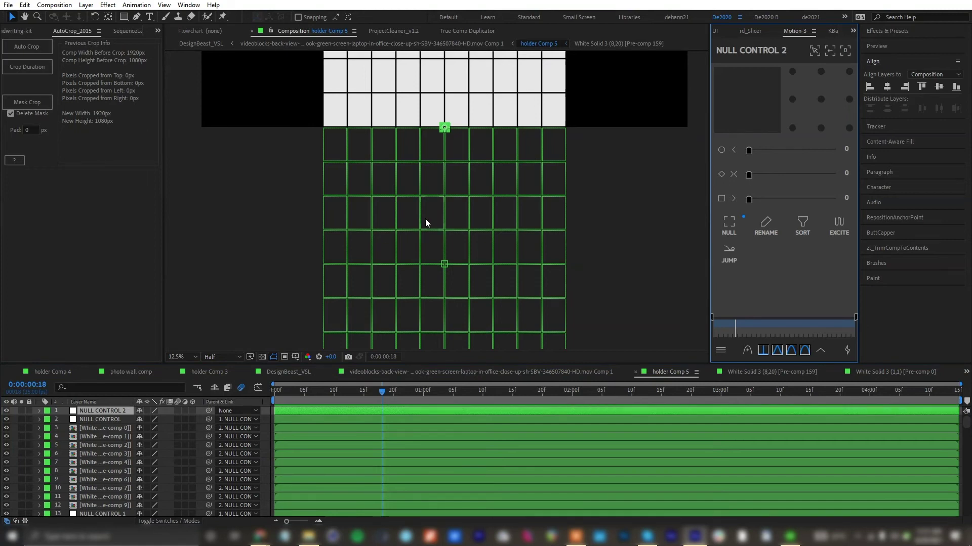
key("comma")
left_click_drag(523, 124, 540, 191)
scroll(513, 293, "up", 1)
key("ctrl+k")
left_click(463, 297)
Apply the 1920 comp width and scale NULL CONTROL 2 down to about 45.8% so the tiles fill the frame
type("1920")
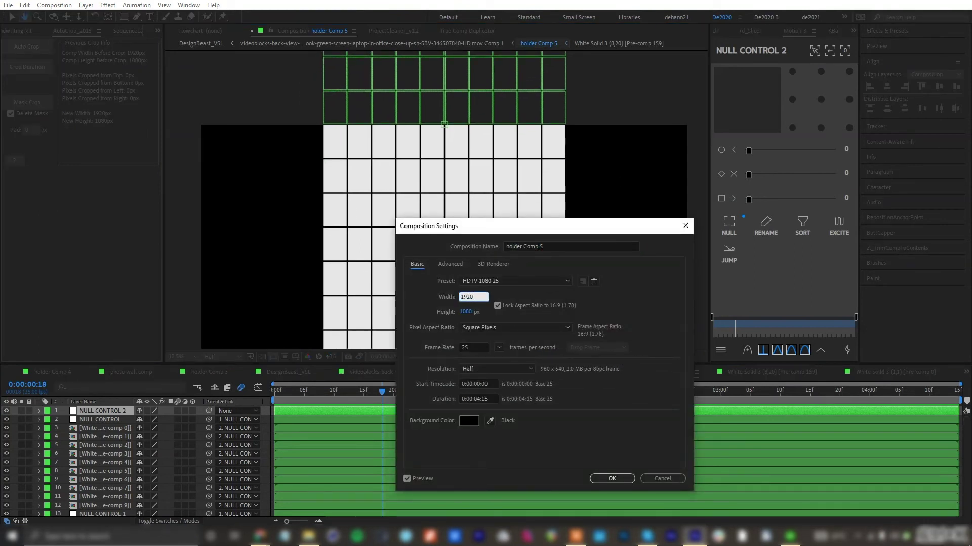
key("Return")
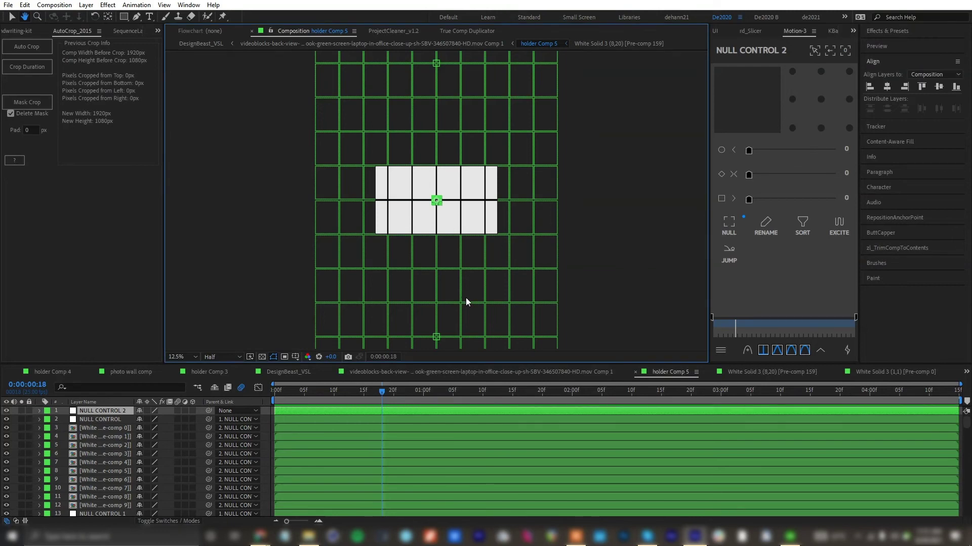
key("s")
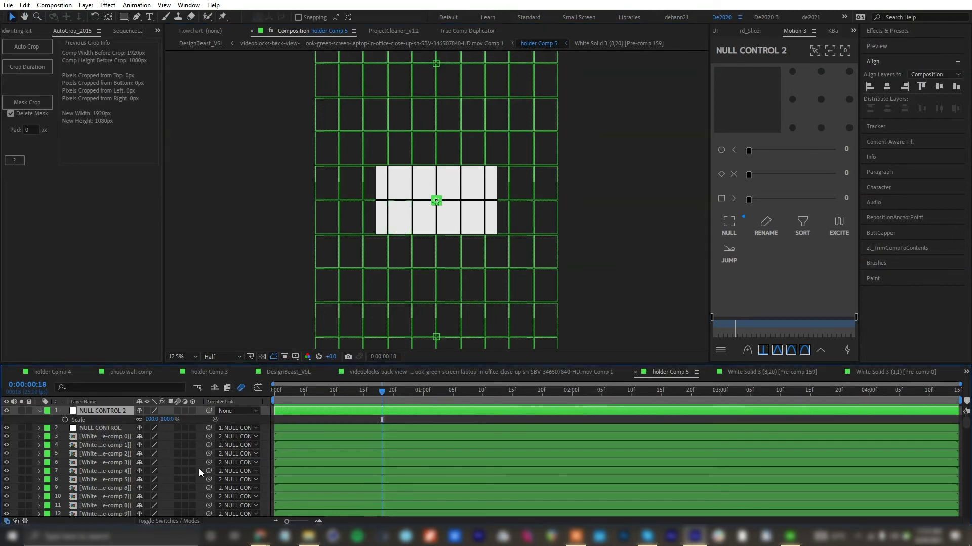
key("period")
key("period")
key("period")
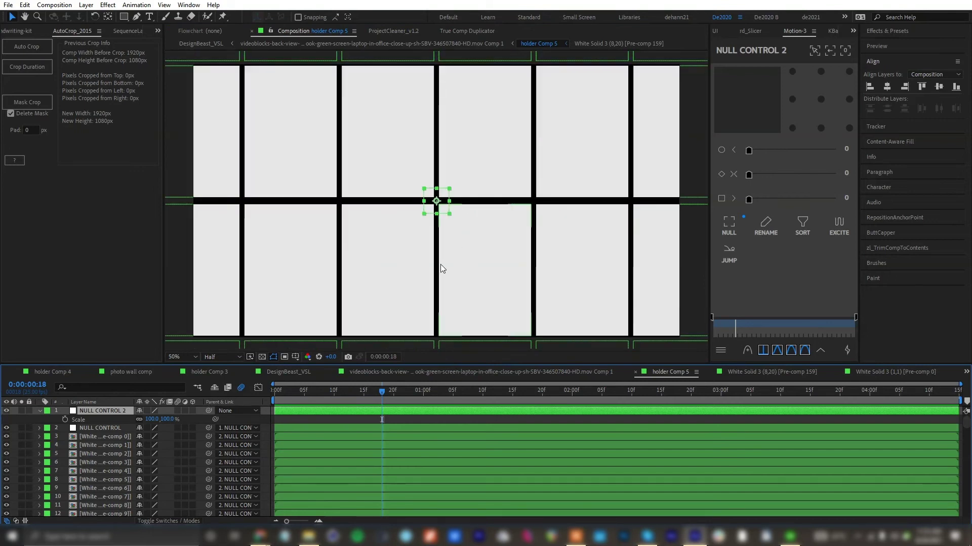
mouse_move(151, 420)
left_mouse_down()
mouse_move(140, 435)
mouse_move(145, 449)
mouse_move(151, 421)
mouse_move(123, 421)
mouse_move(134, 420)
left_mouse_up()
left_click(170, 286)
left_click(221, 90)
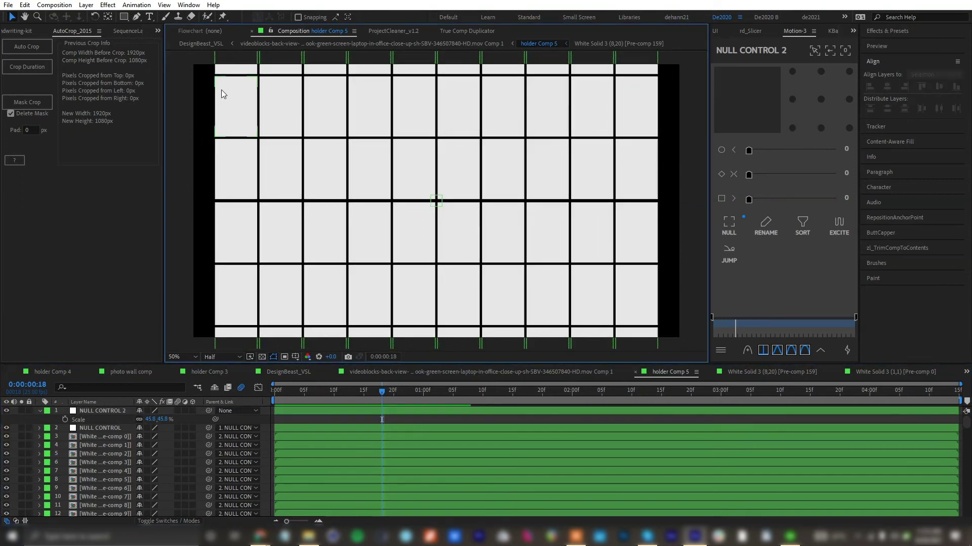
Import the first Pinterest Ad poster PNG into the top-left tile precomp
double_click(232, 118)
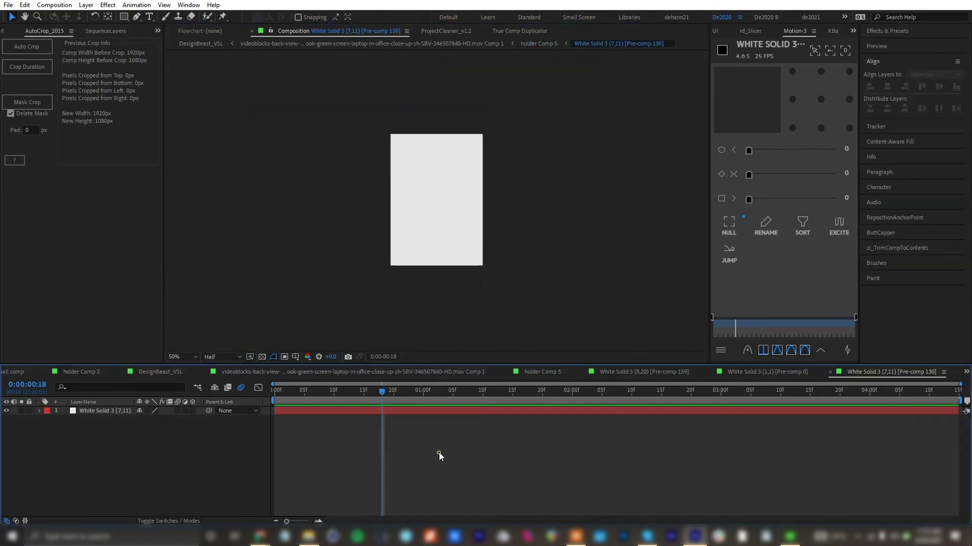
key("ctrl+i")
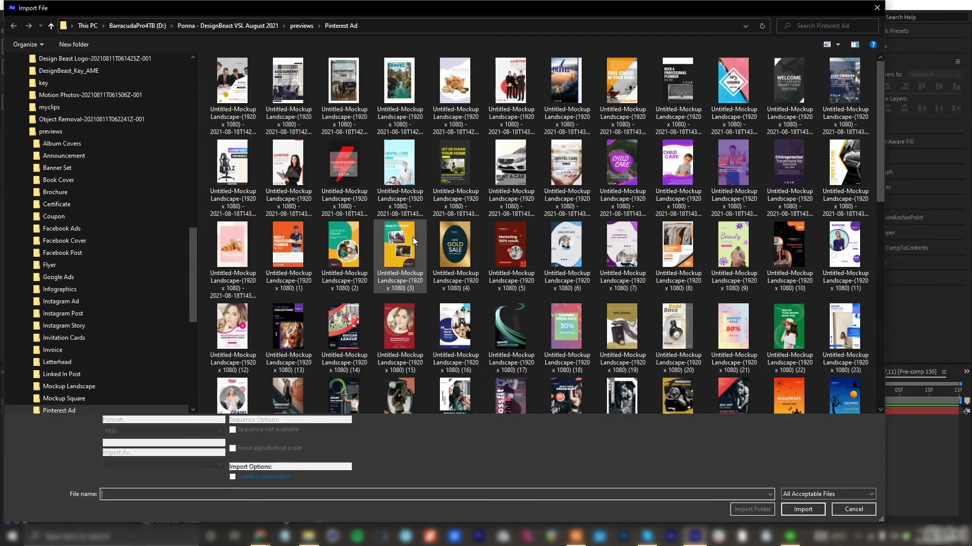
double_click(248, 91)
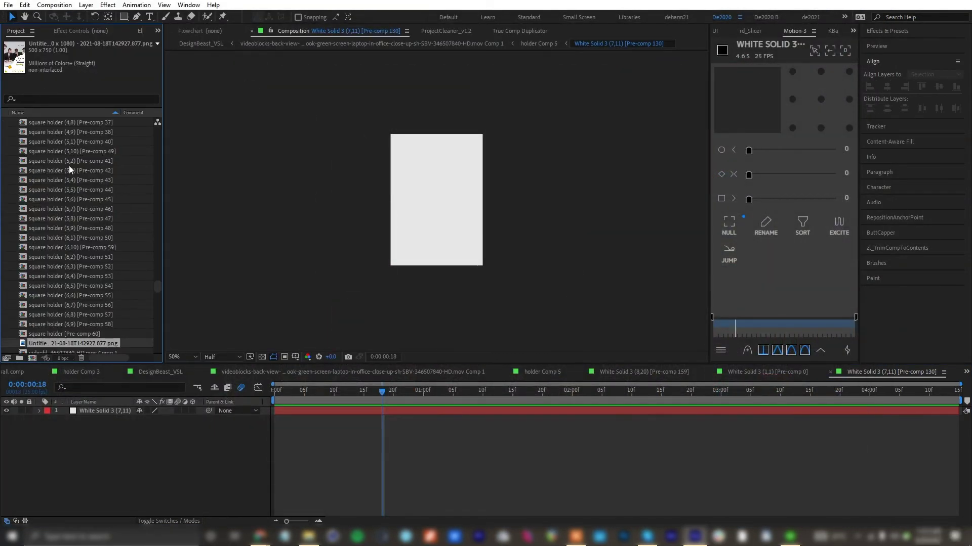
left_click_drag(71, 344, 442, 218)
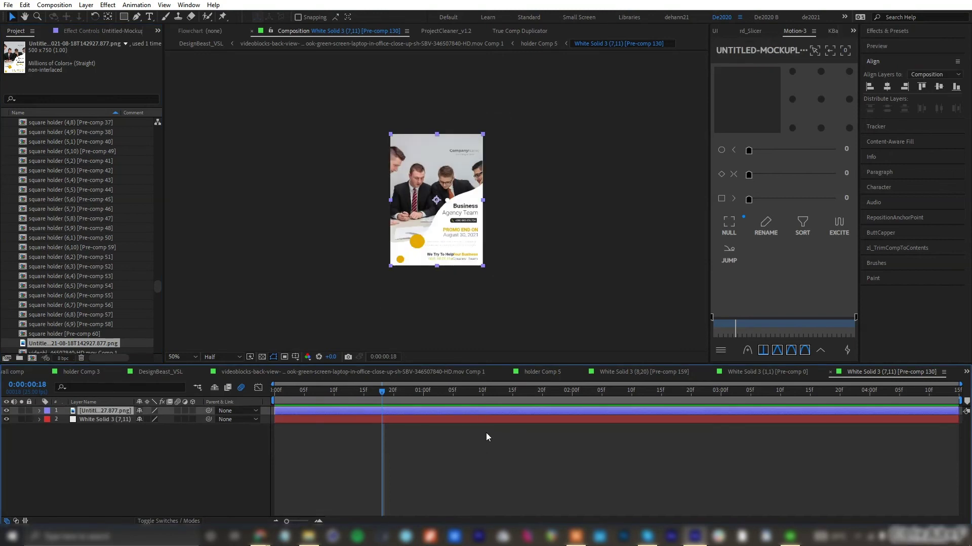
scroll(486, 263, "up", 1)
Switch back to the green-screen laptop comp with the playhead at 0:00:56:22
left_click(784, 372)
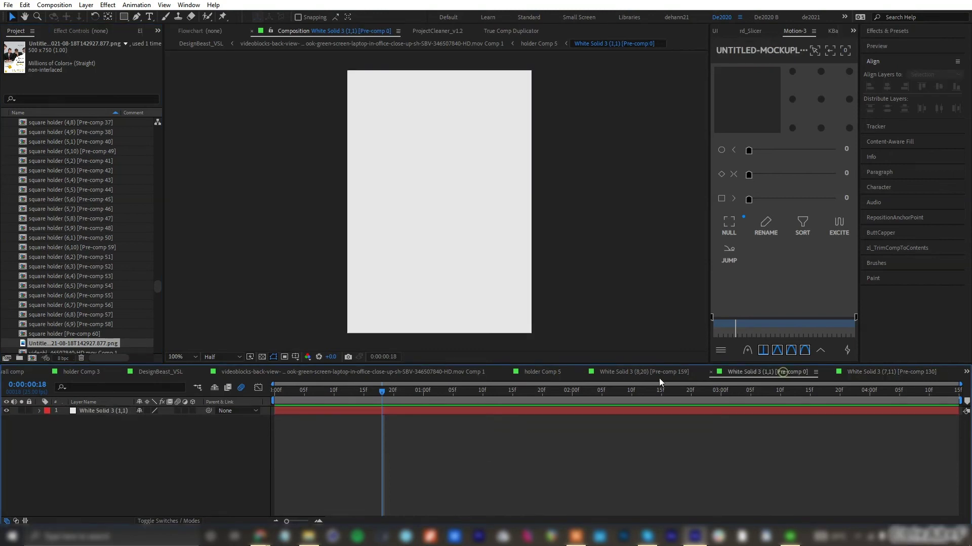
left_click(549, 373)
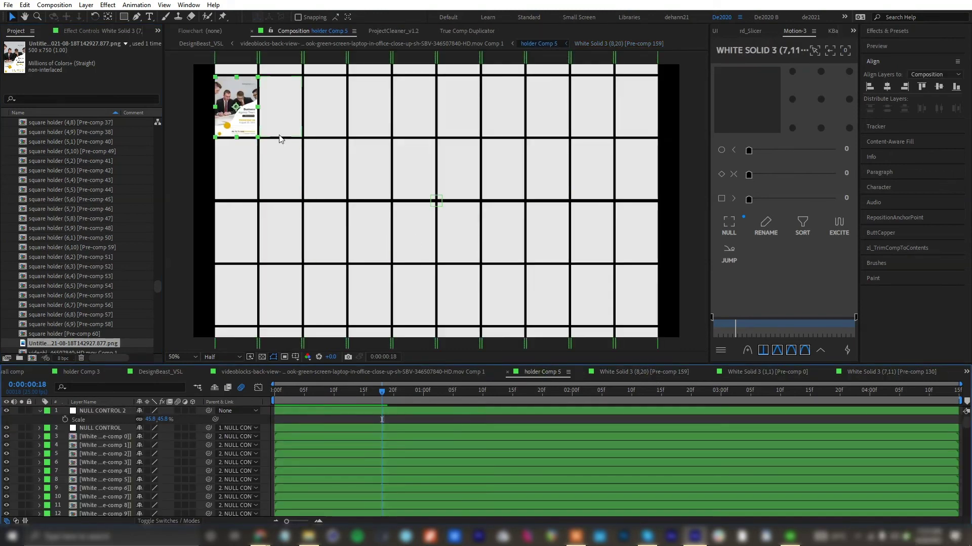
left_click(199, 389)
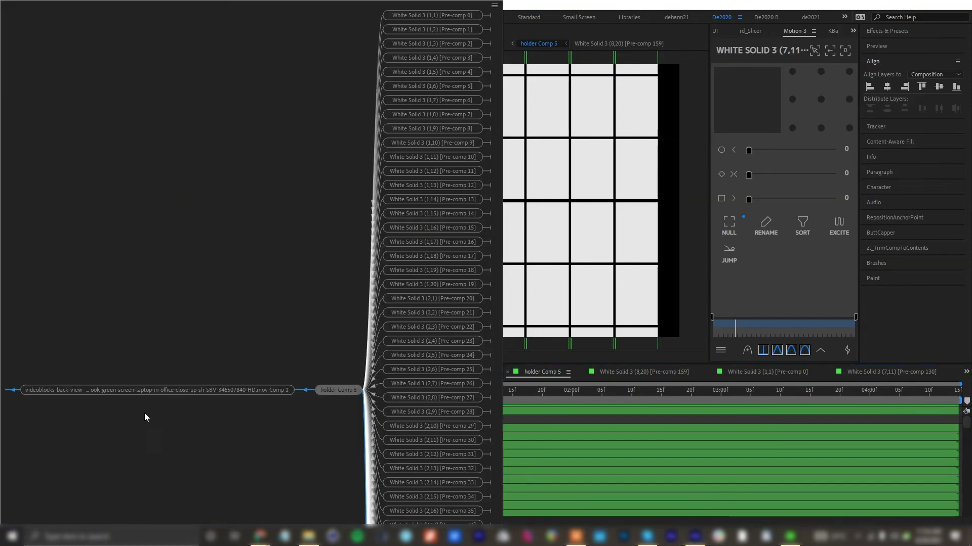
left_click(550, 420)
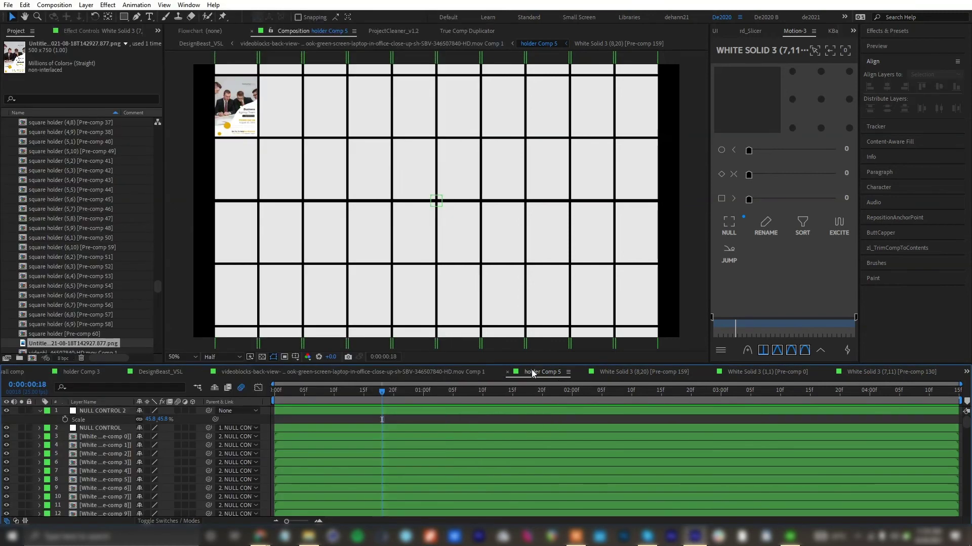
left_click(445, 374)
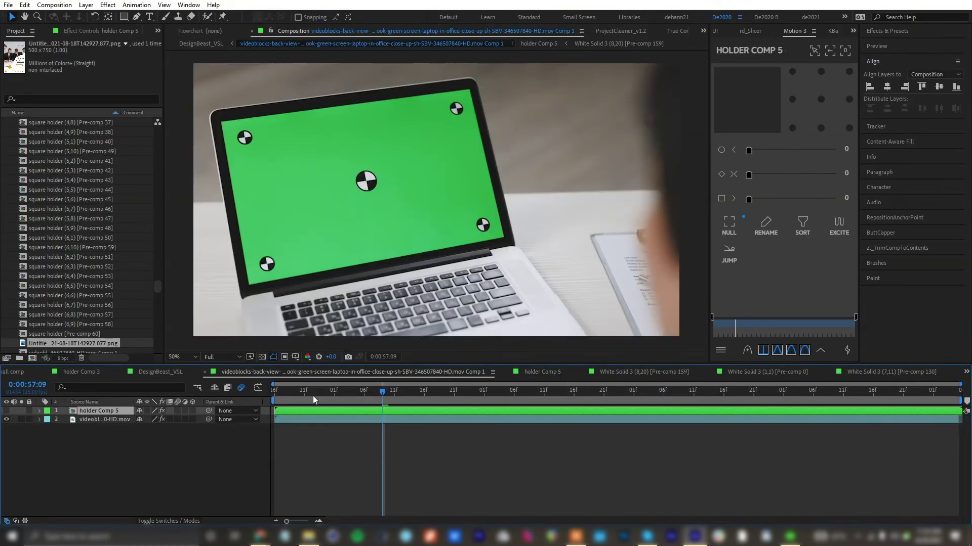
left_click(312, 395)
Make the holder Comp 5 layer visible in the laptop comp, check the footage, and open holder Comp 5
left_click(6, 411)
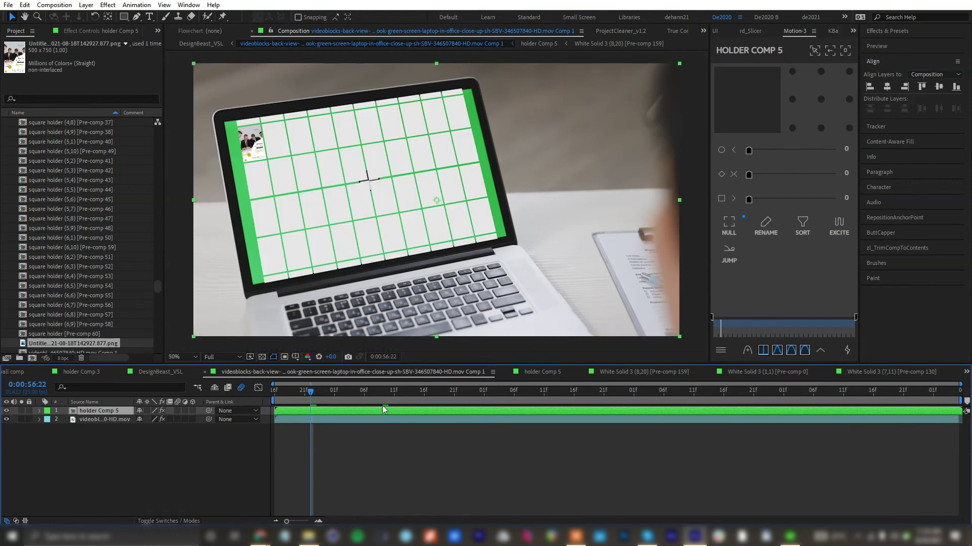
left_click_drag(342, 391, 407, 396)
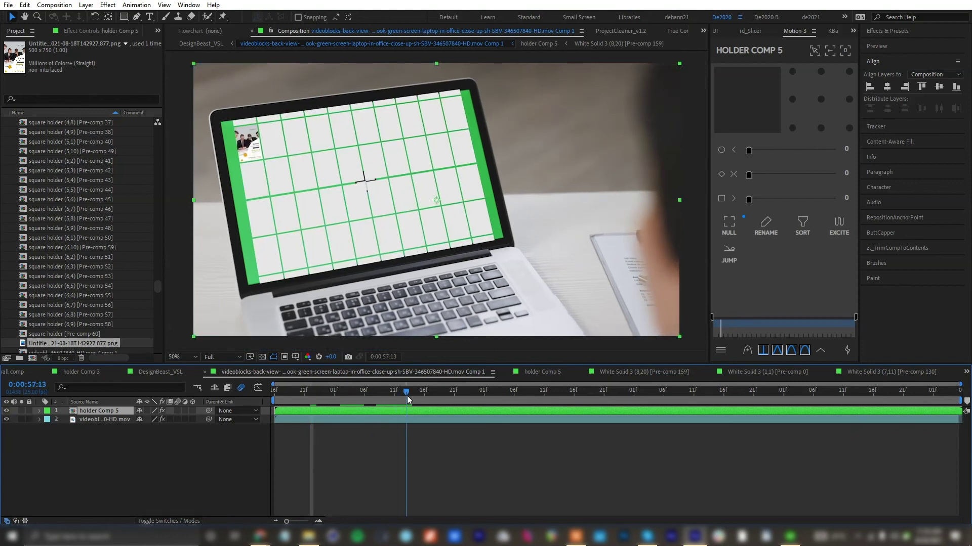
double_click(374, 414)
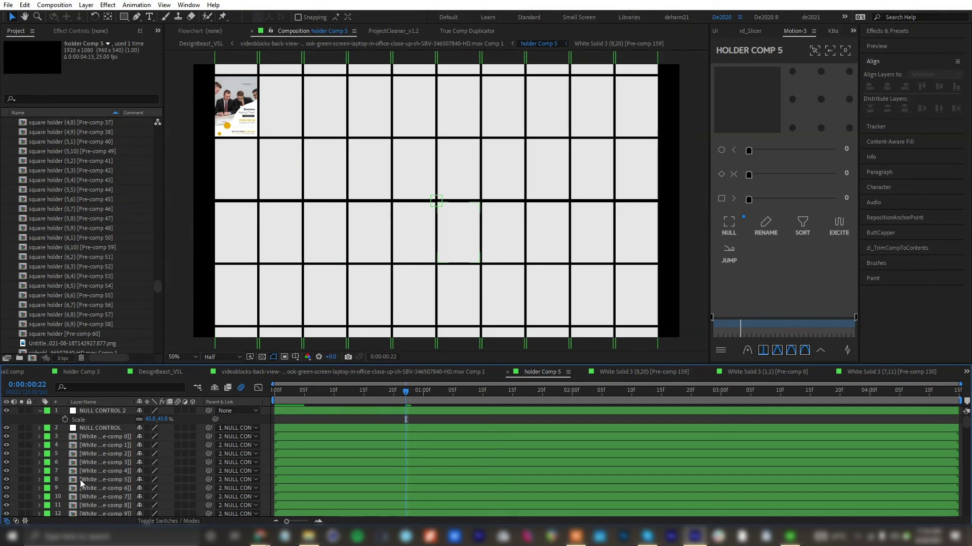
Add a White Solid 4 background layer at the bottom of holder Comp 5's stack
scroll(101, 502, "down", 10)
left_click(104, 512)
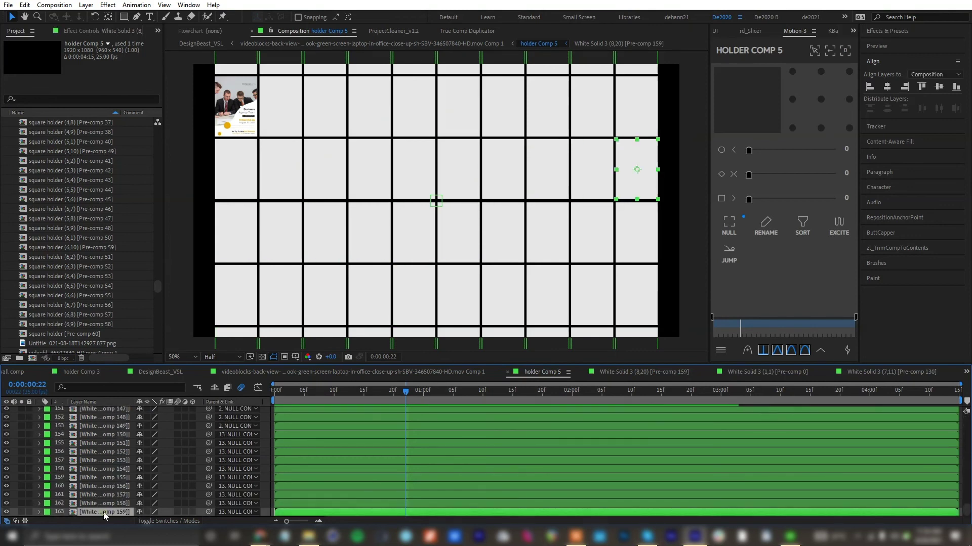
key("ctrl+y")
left_click(337, 467)
left_click_drag(94, 502, 102, 517)
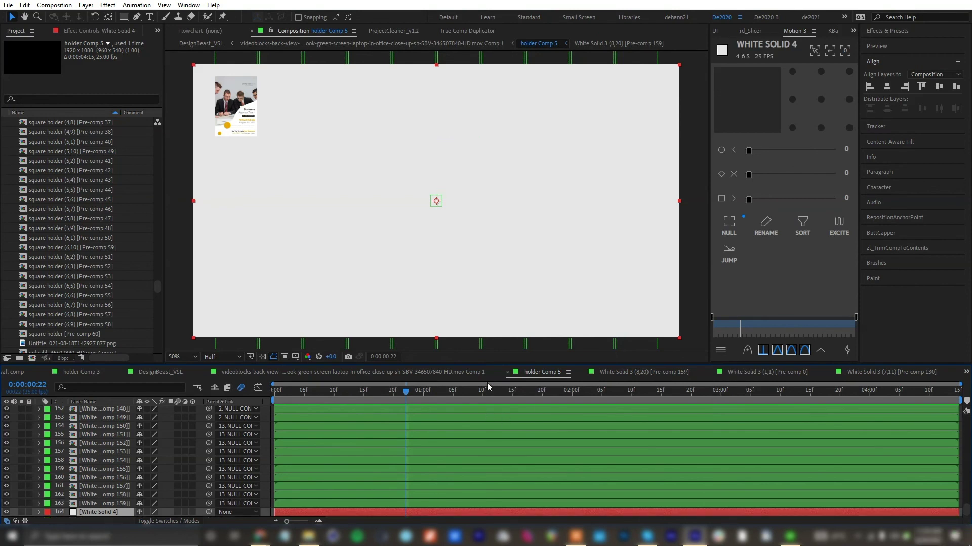
left_click(198, 388)
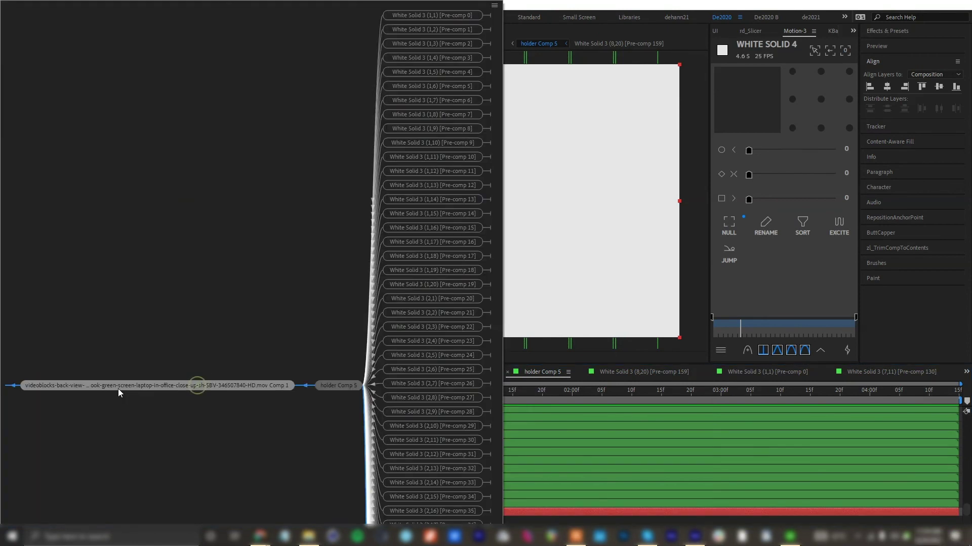
left_click(117, 389)
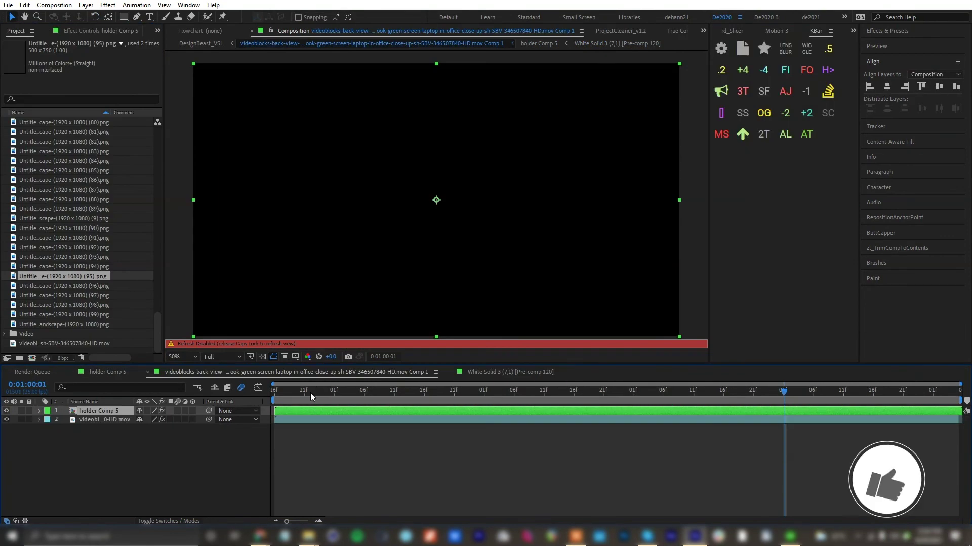
key("Caps_Lock")
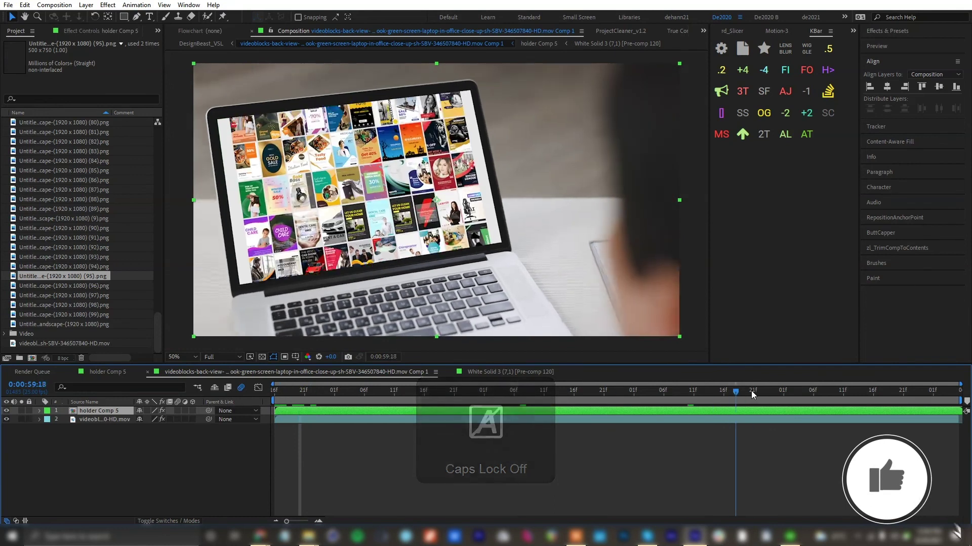